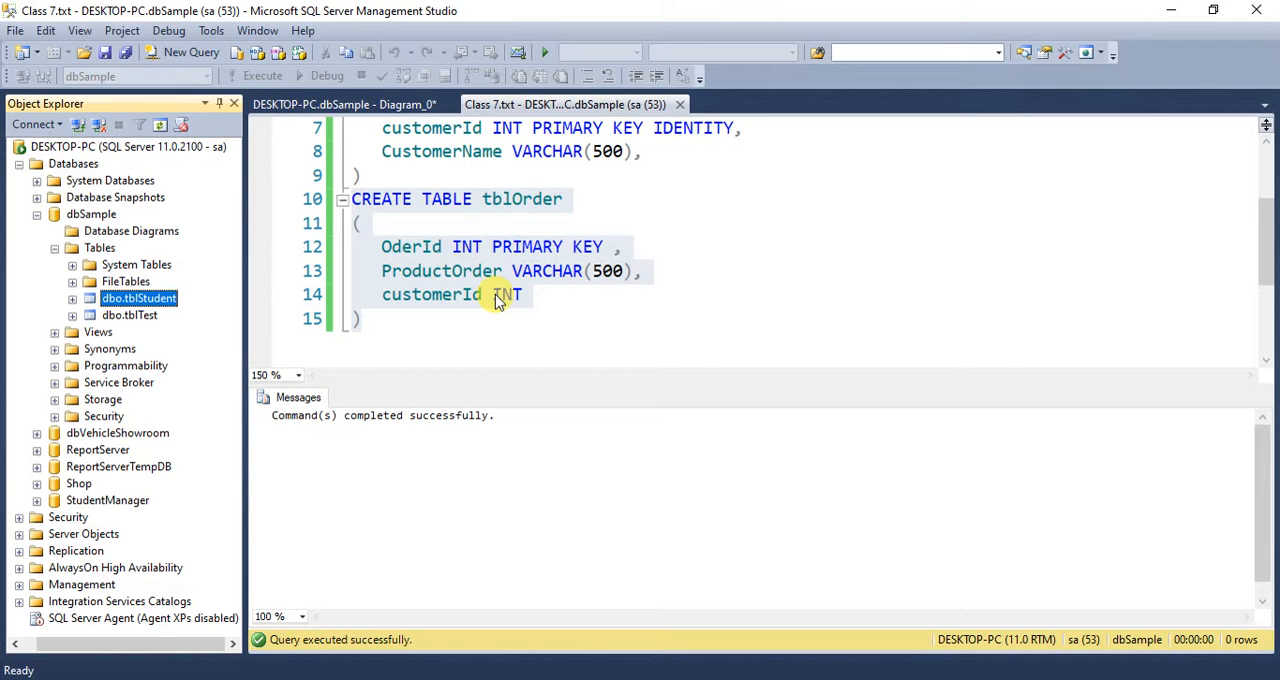
- Review the CREATE TABLE statements for tblCustomer and tblOrder in the script, highlighting each block
scroll(495, 294, up, 2)
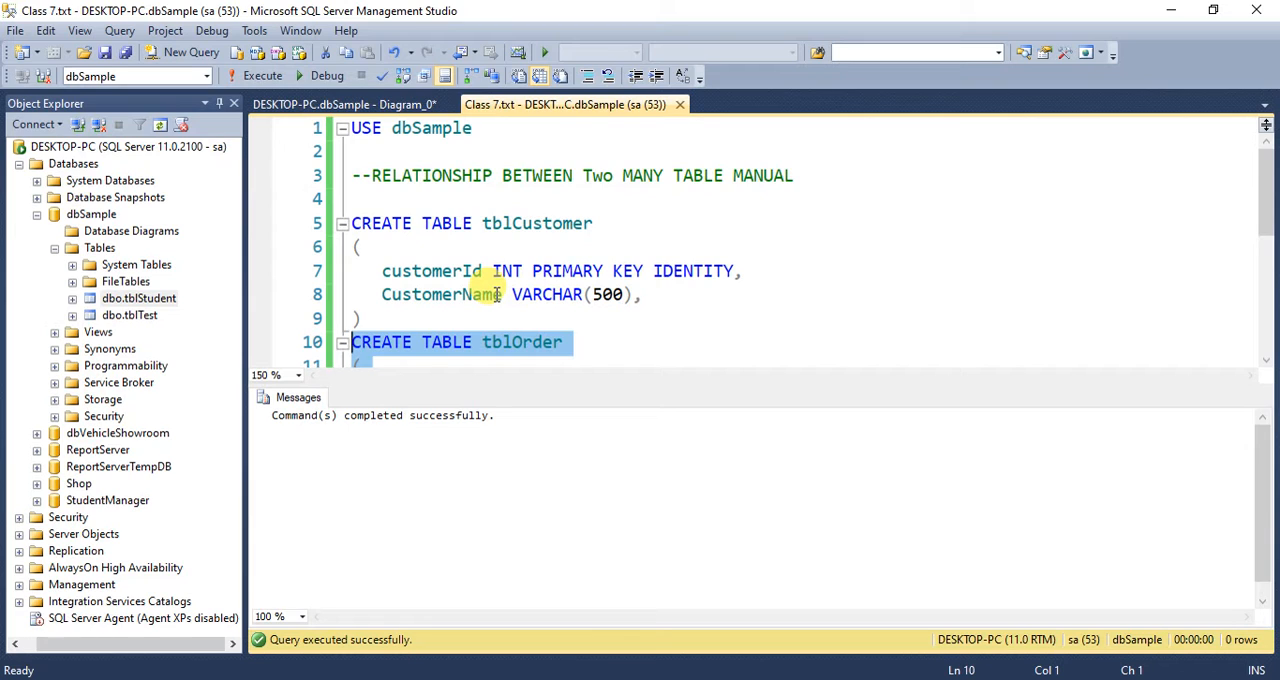
scroll(495, 294, down, 1)
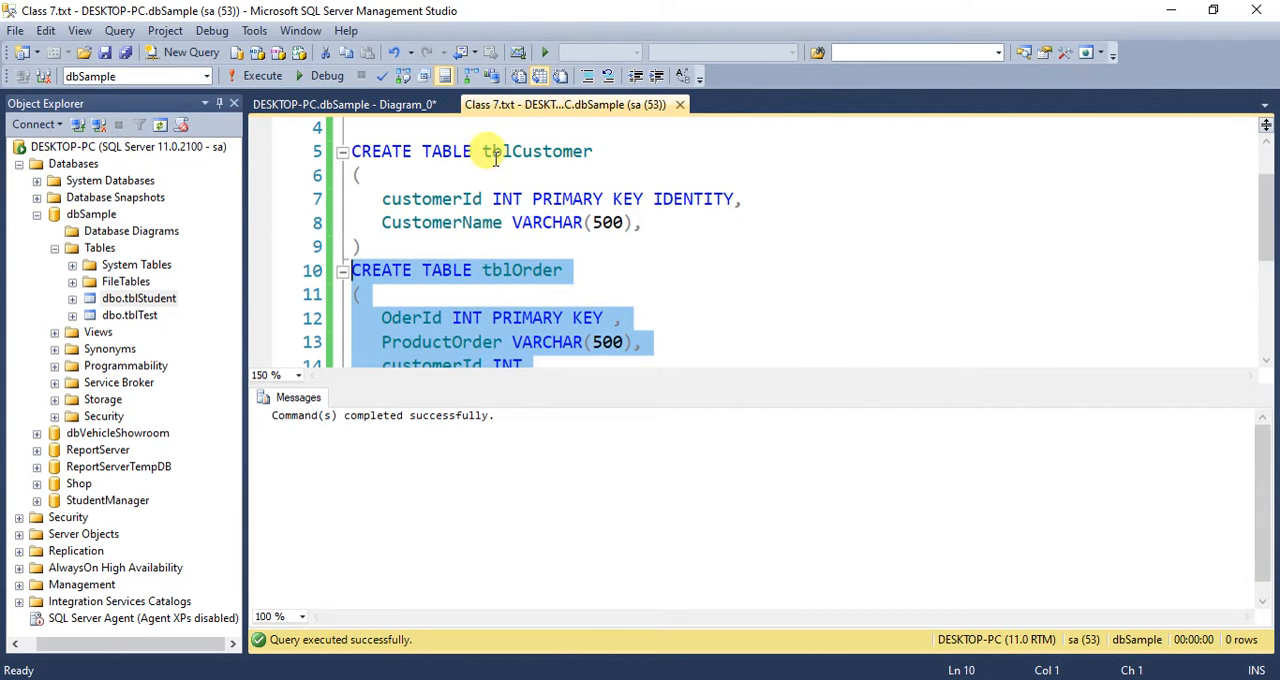
drag(485, 155, 587, 154)
click(587, 154)
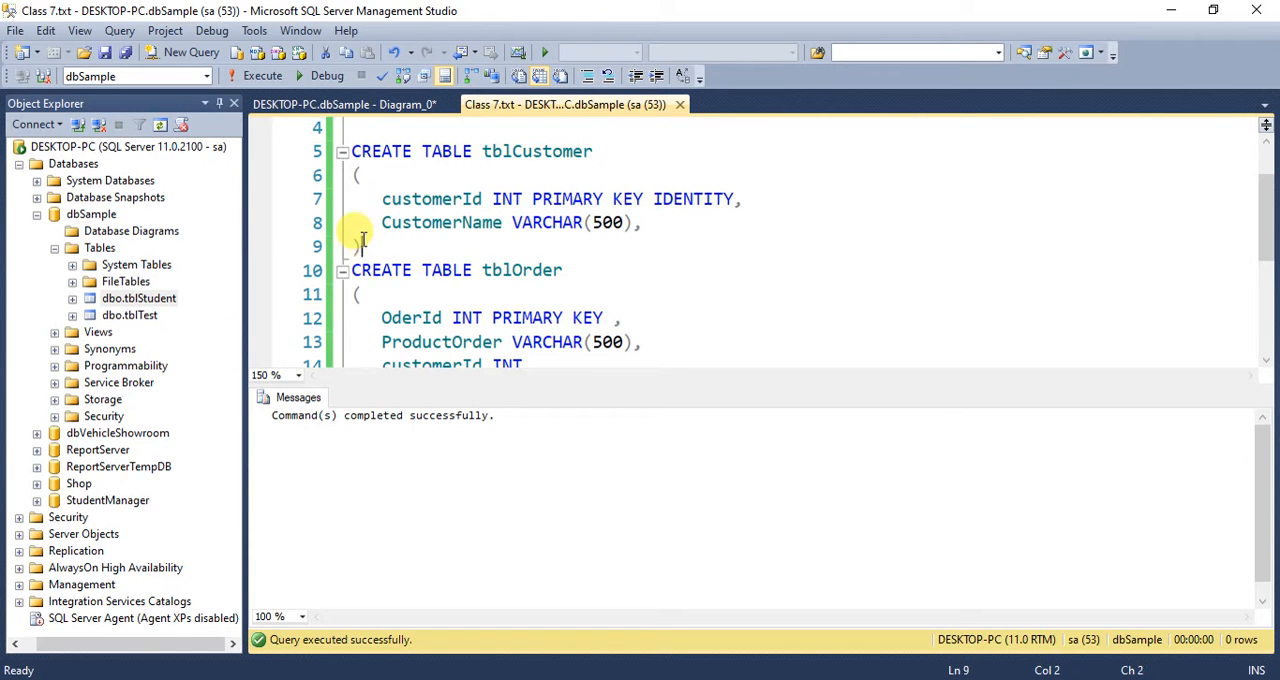
drag(362, 247, 352, 158)
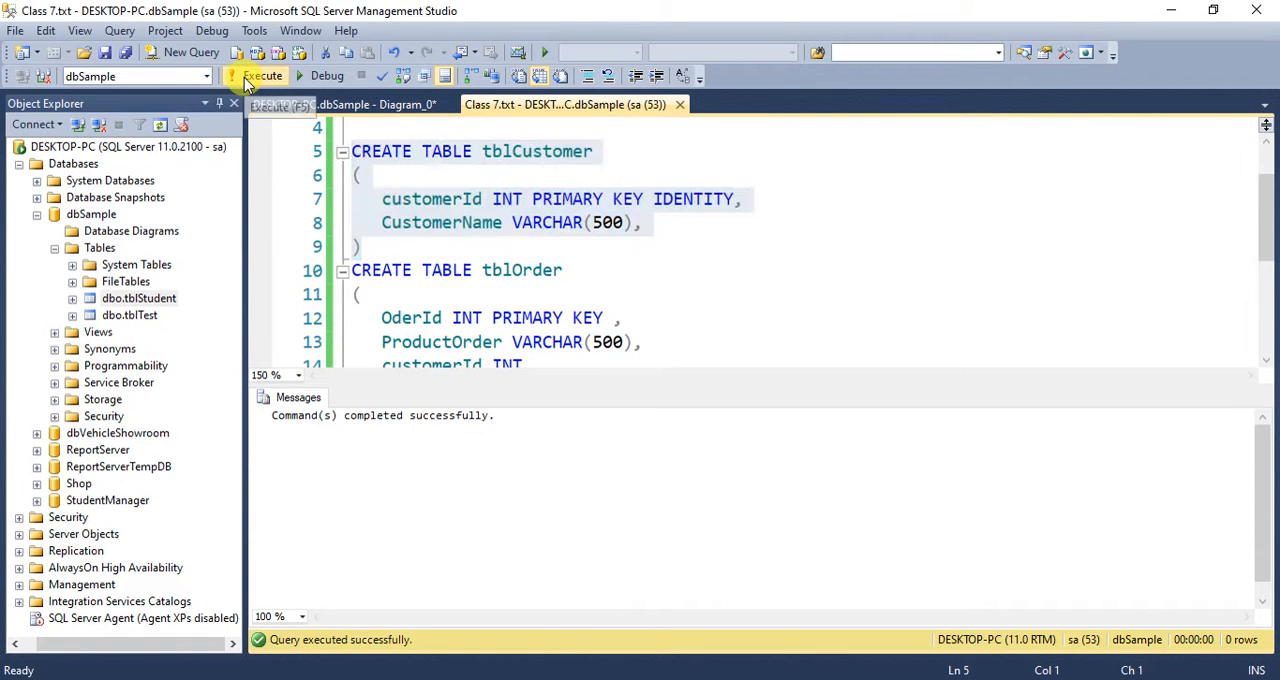
click(356, 250)
scroll(356, 259, down, 1)
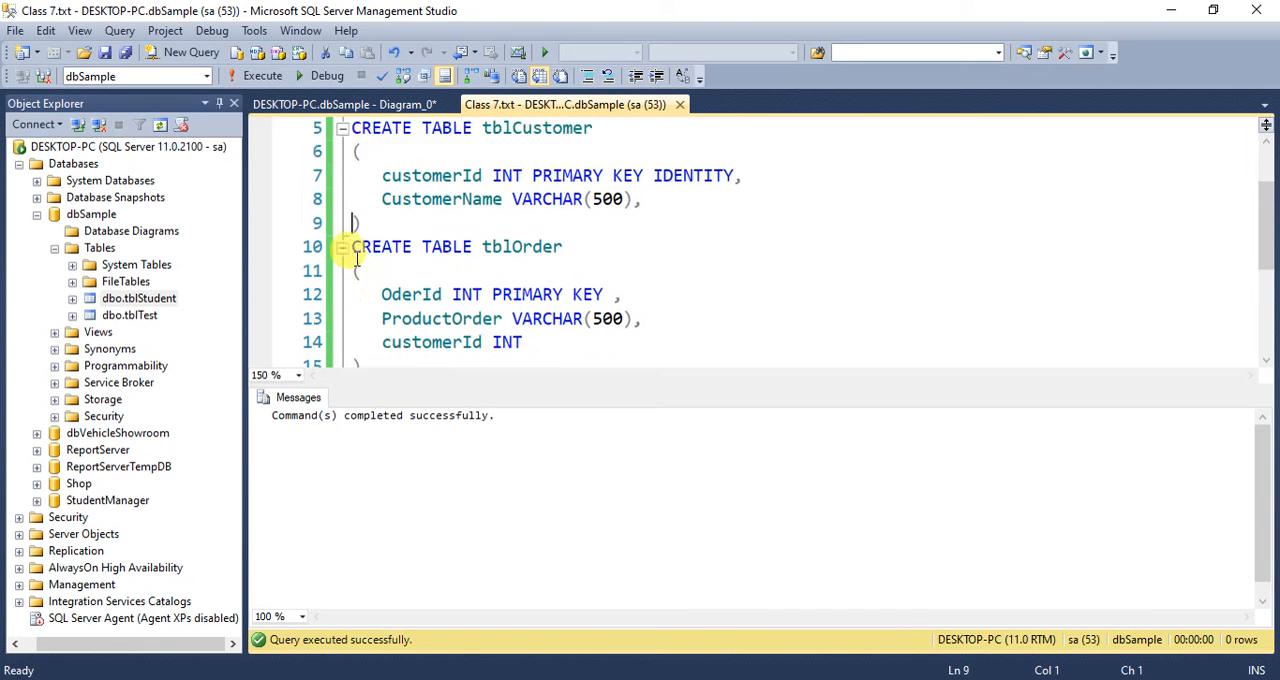
drag(363, 322, 345, 199)
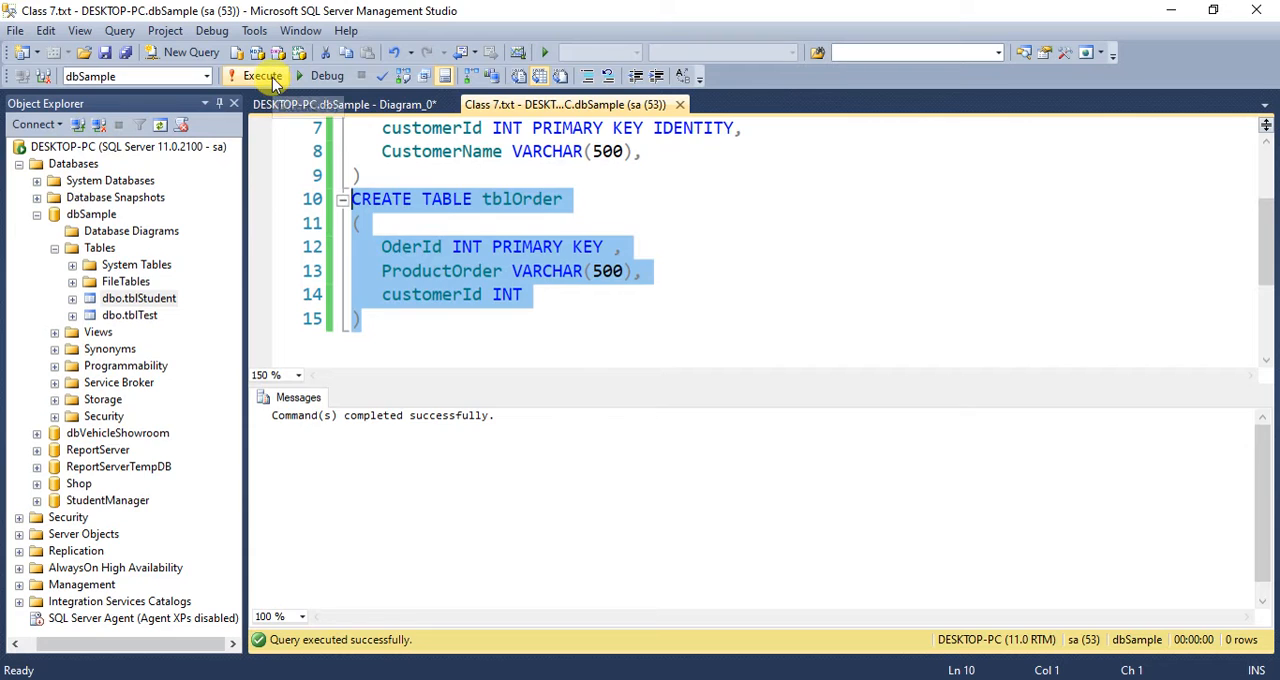
- Refresh the Tables folder of dbSample and check it for the tblOrder and tblCustomer tables
click(99, 247)
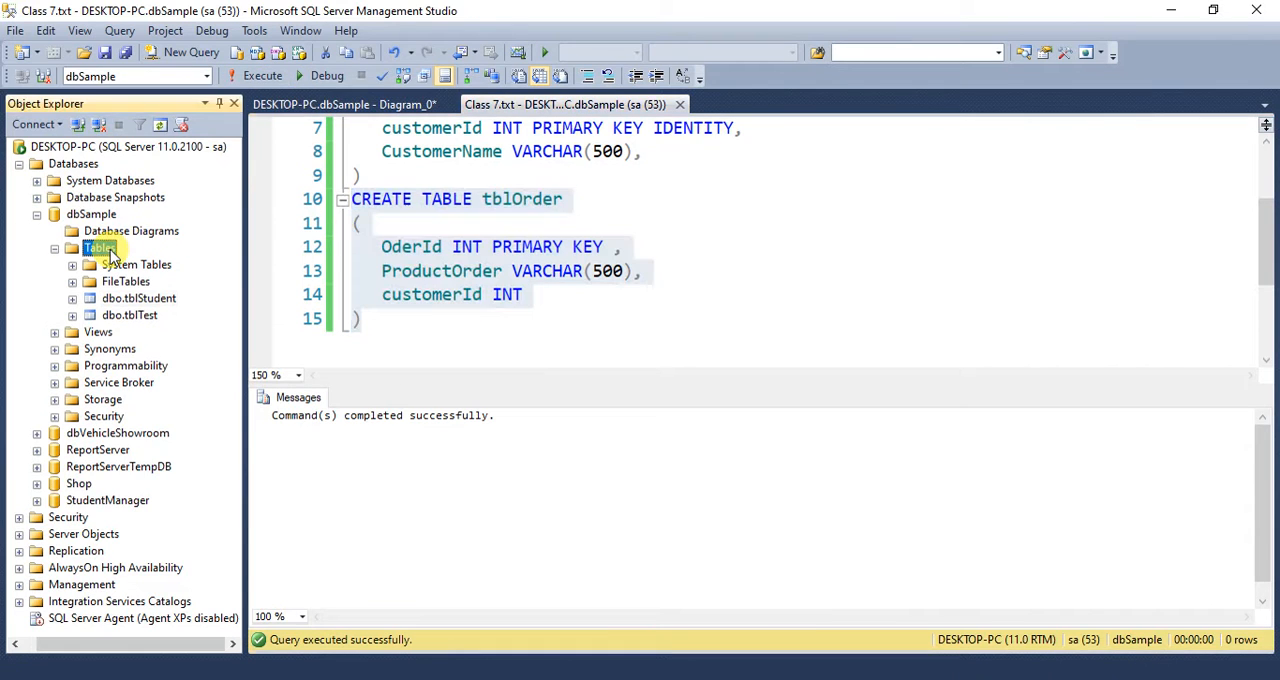
click(165, 132)
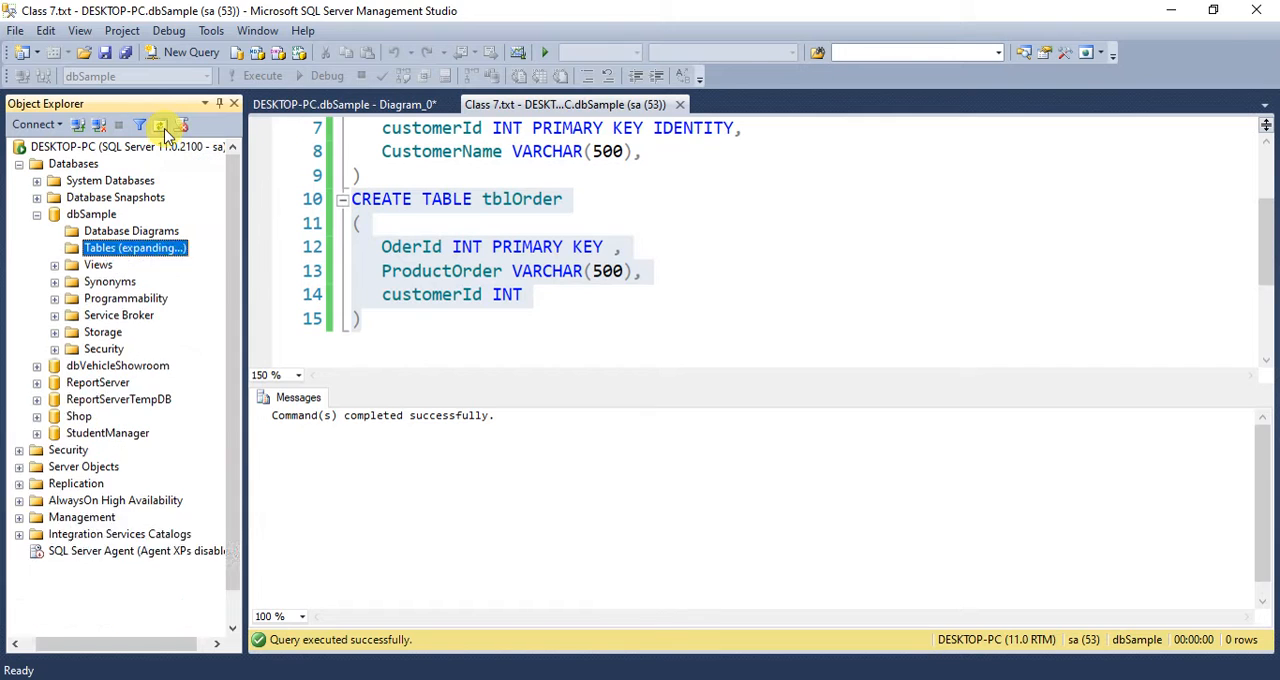
click(136, 316)
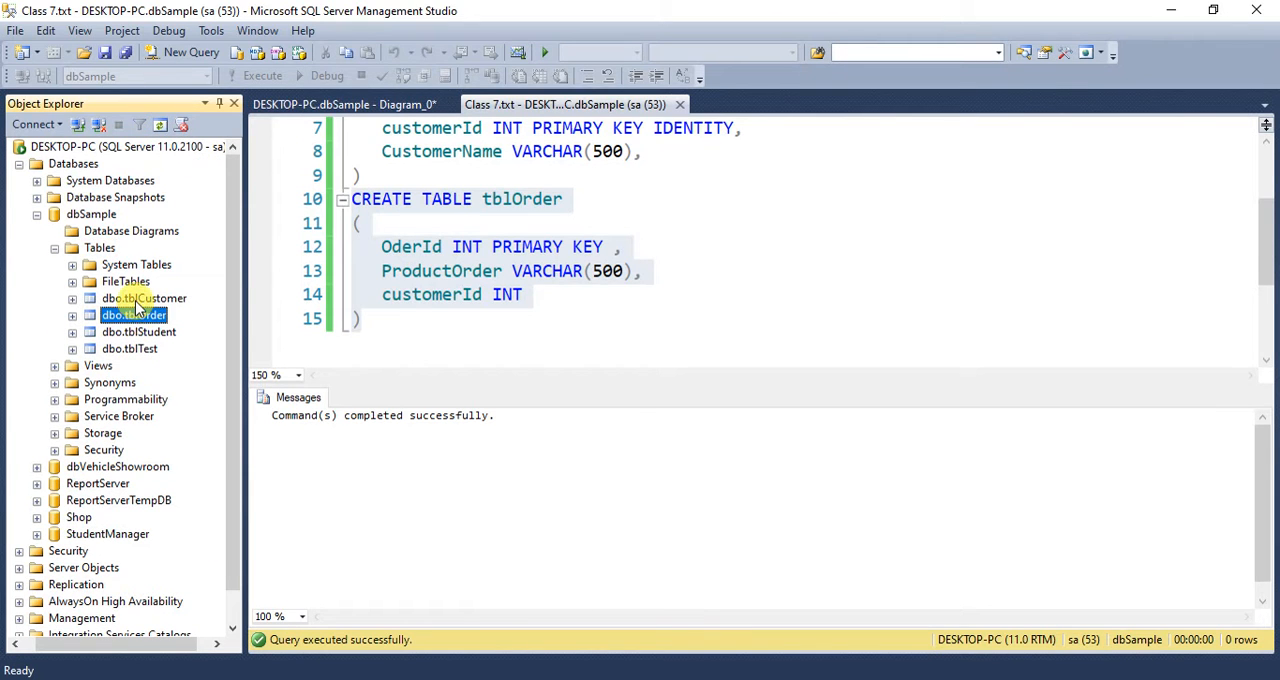
click(136, 298)
double_click(497, 295)
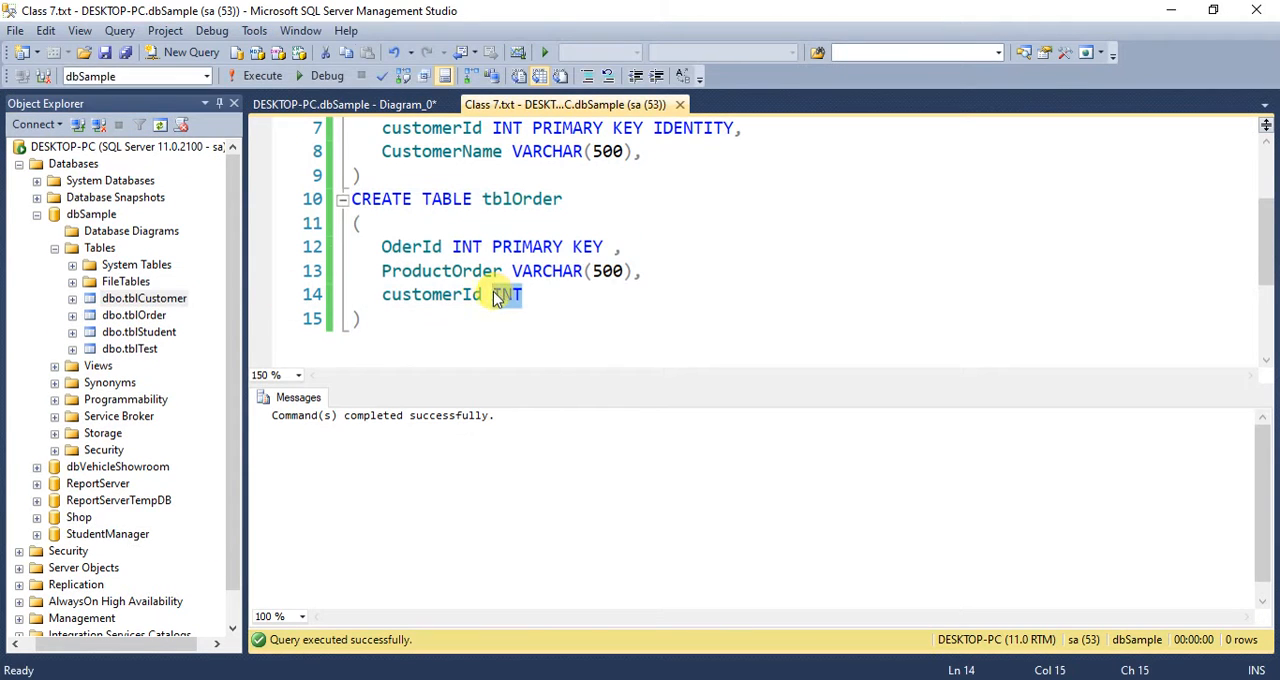
click(462, 313)
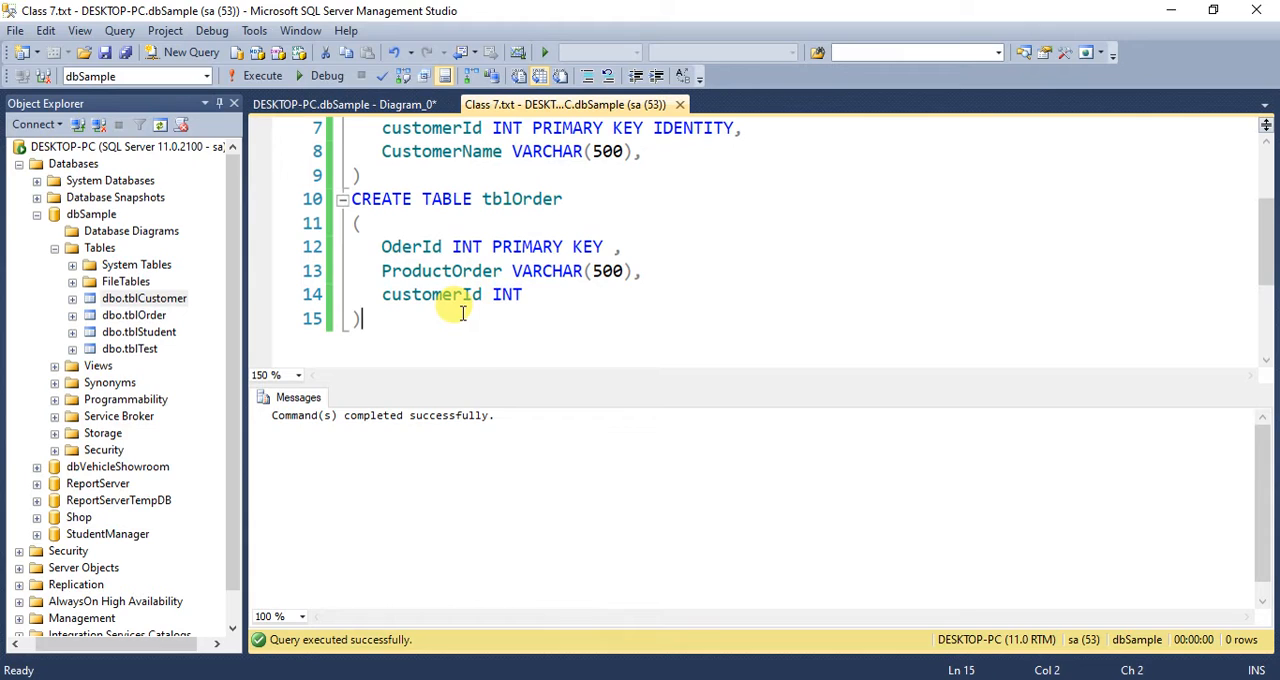
click(210, 338)
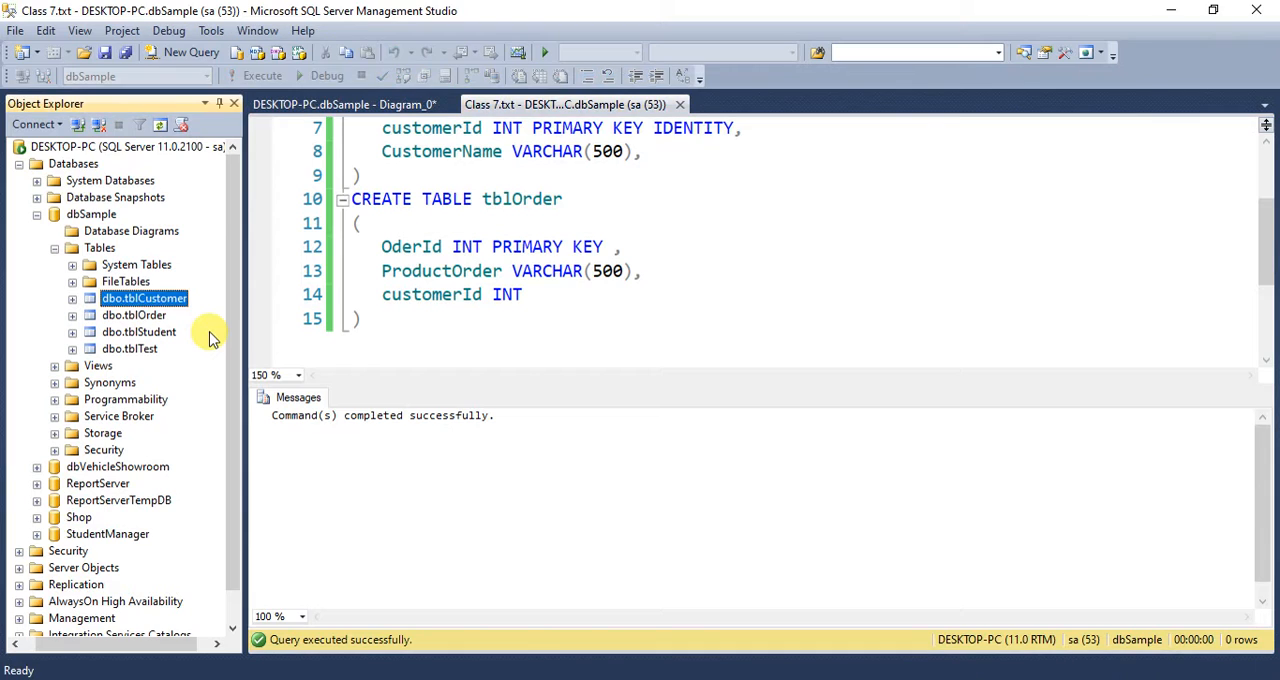
- Create a new database diagram in dbSample containing the tblOrder and tblCustomer tables
click(106, 233)
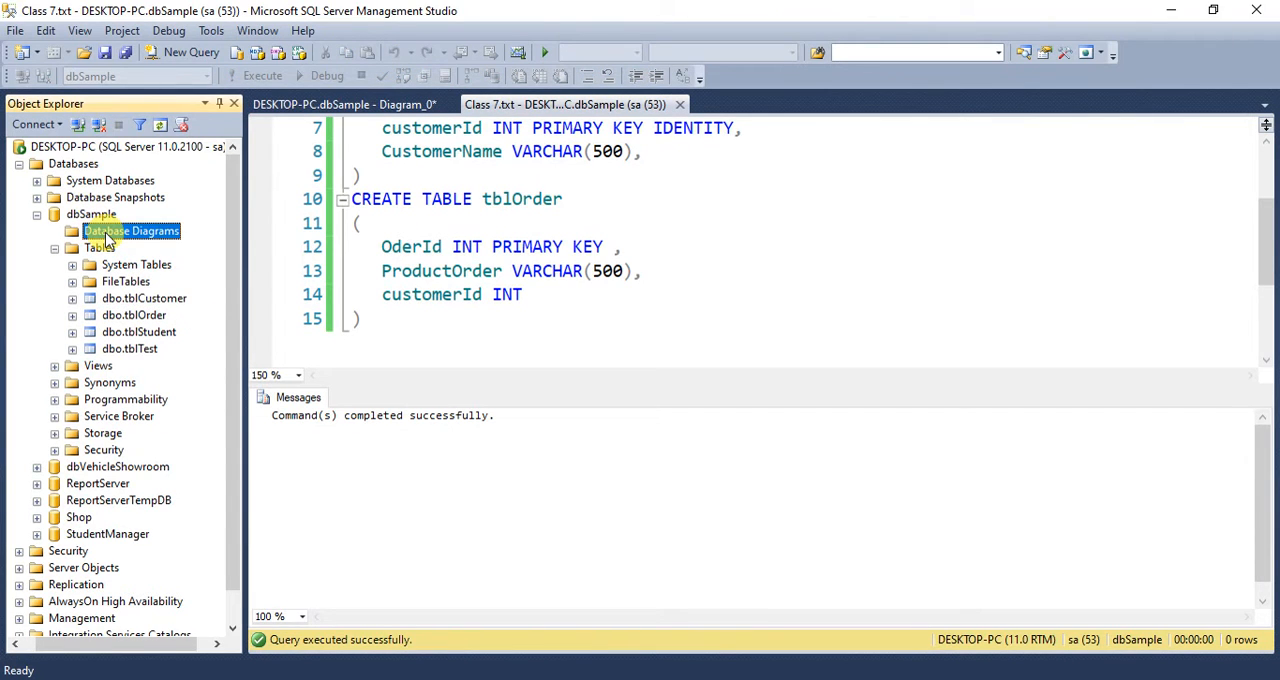
right_click(105, 232)
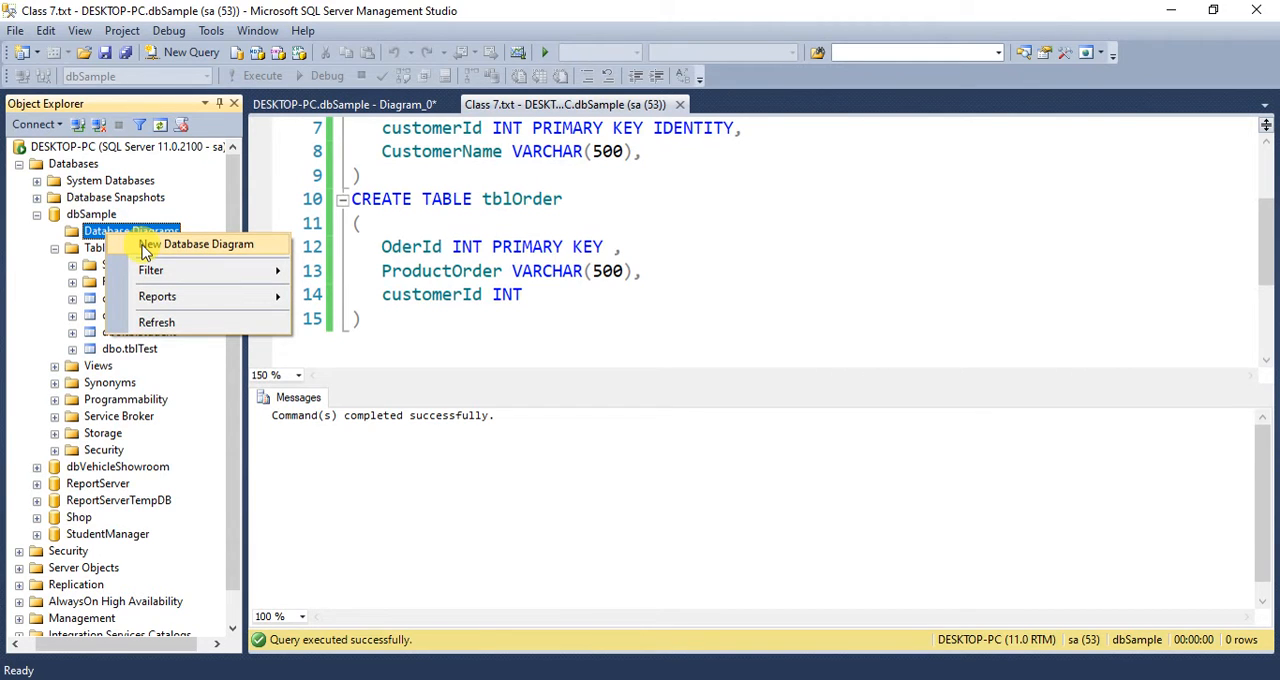
click(146, 251)
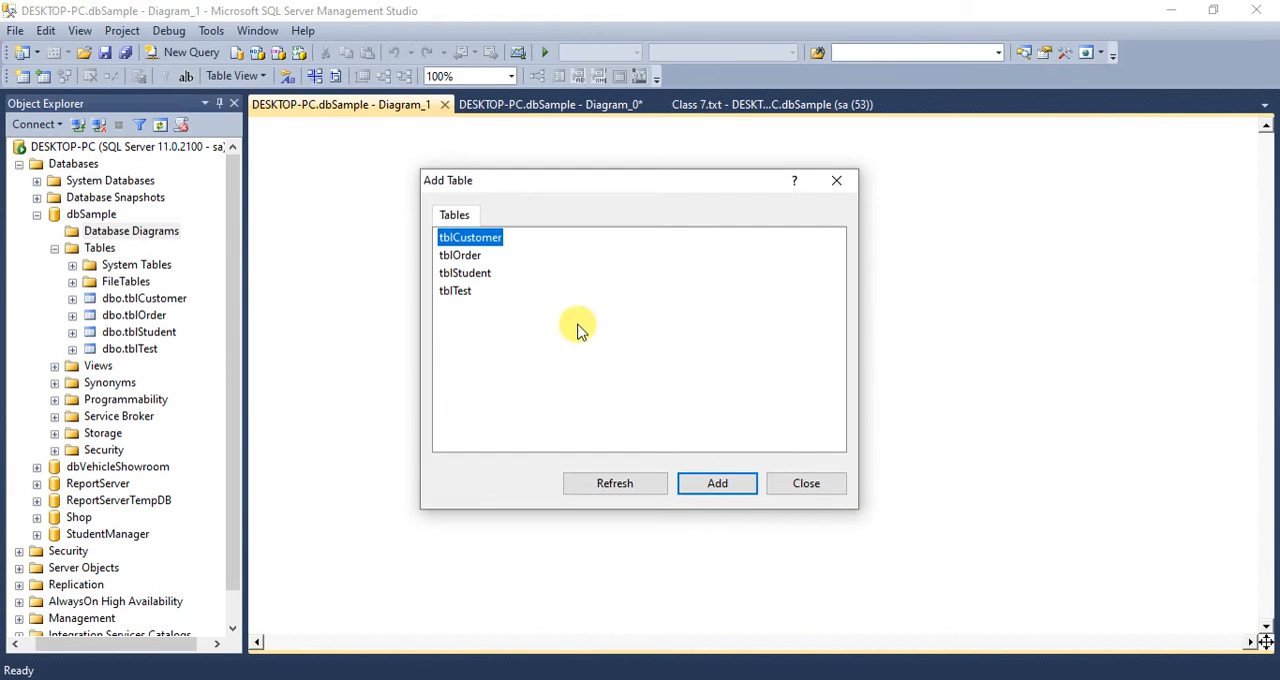
click(469, 258)
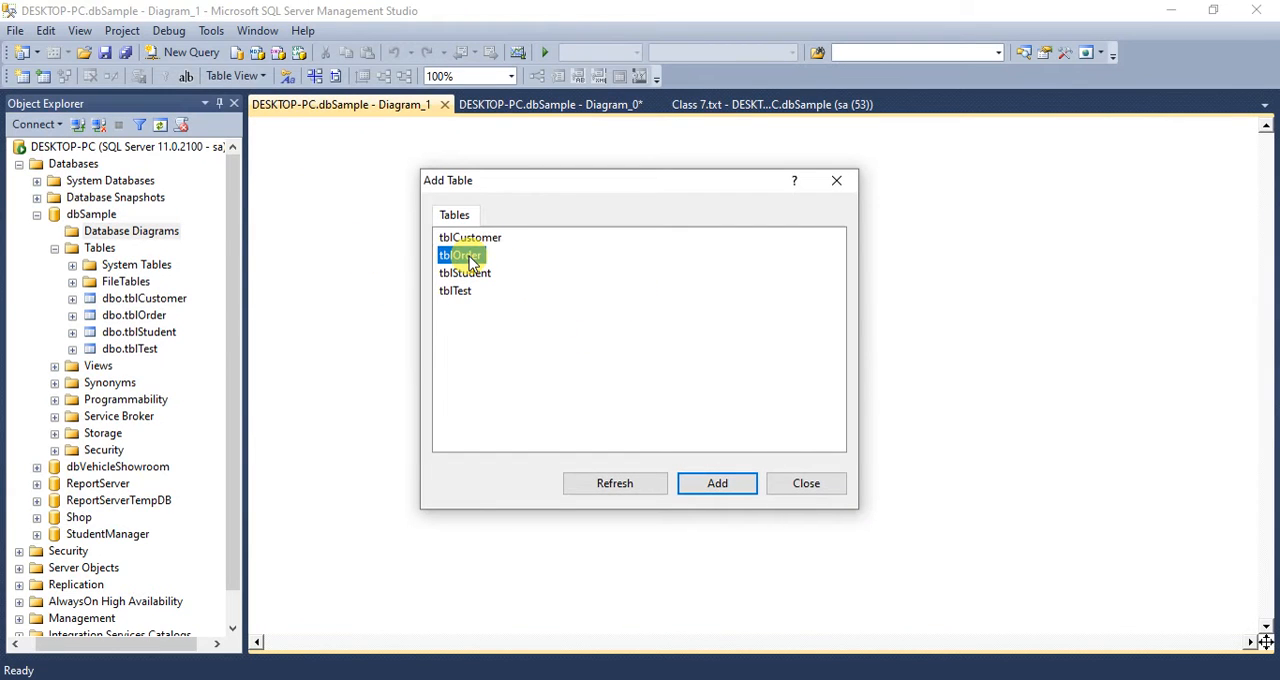
double_click(470, 258)
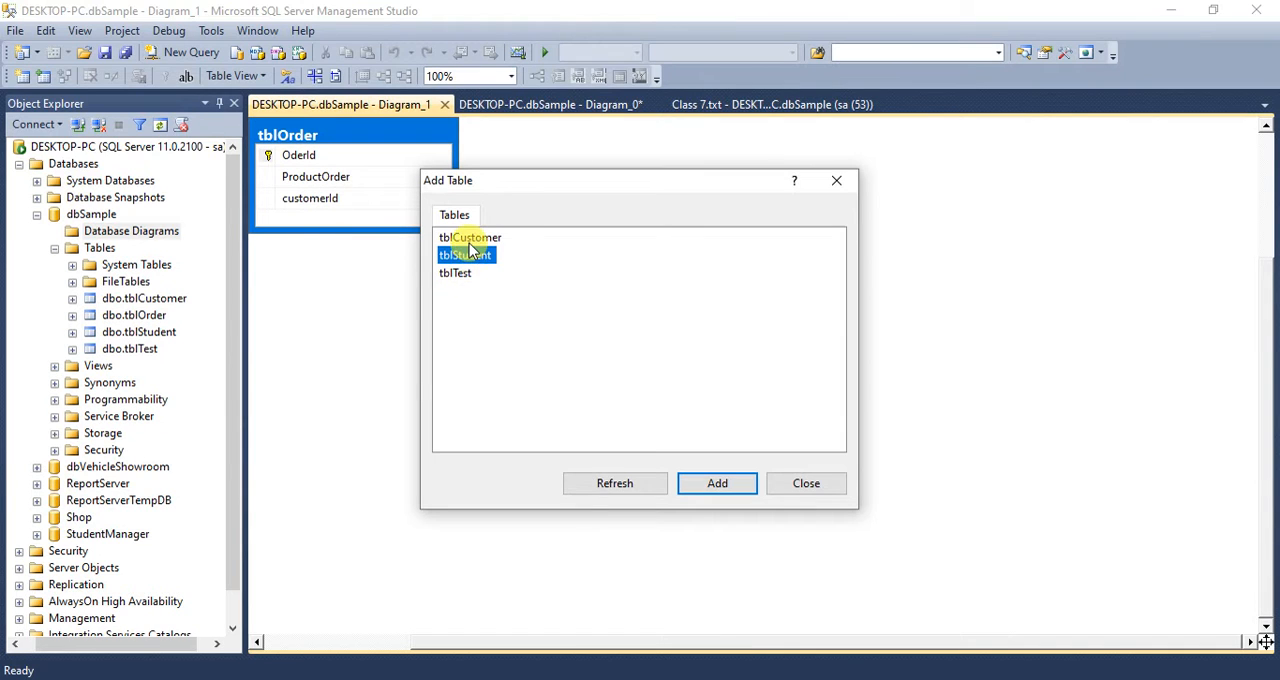
click(466, 237)
click(700, 483)
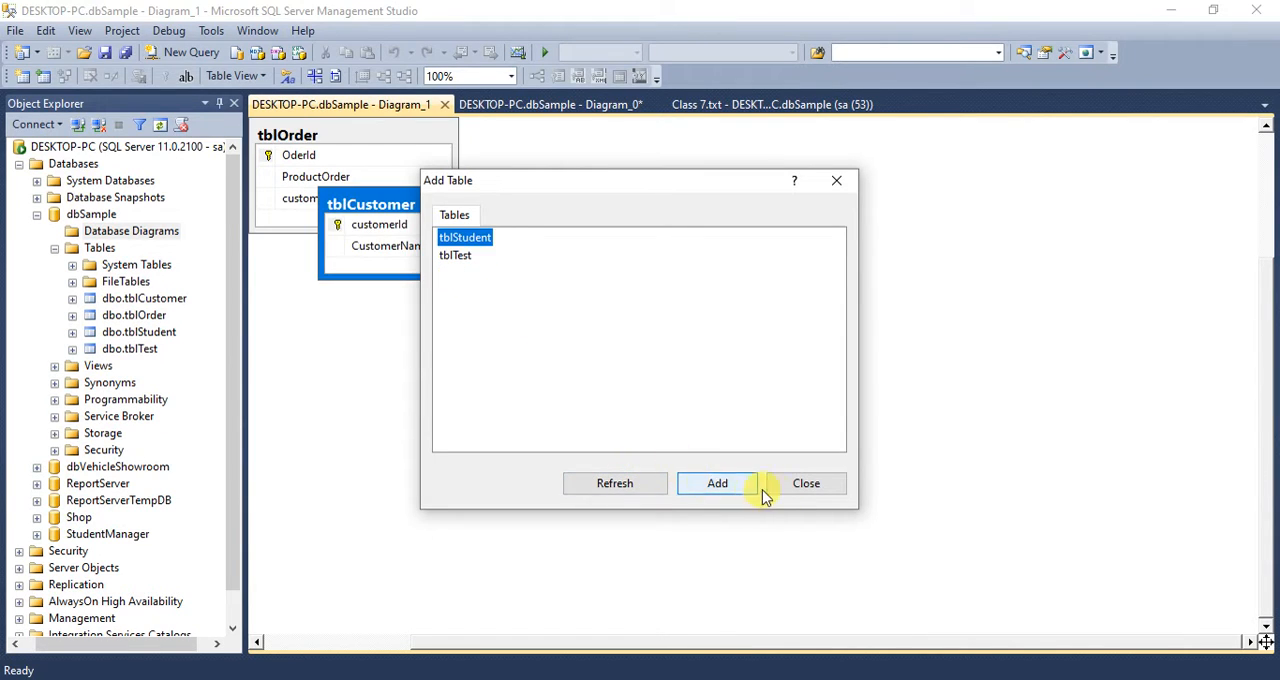
click(806, 484)
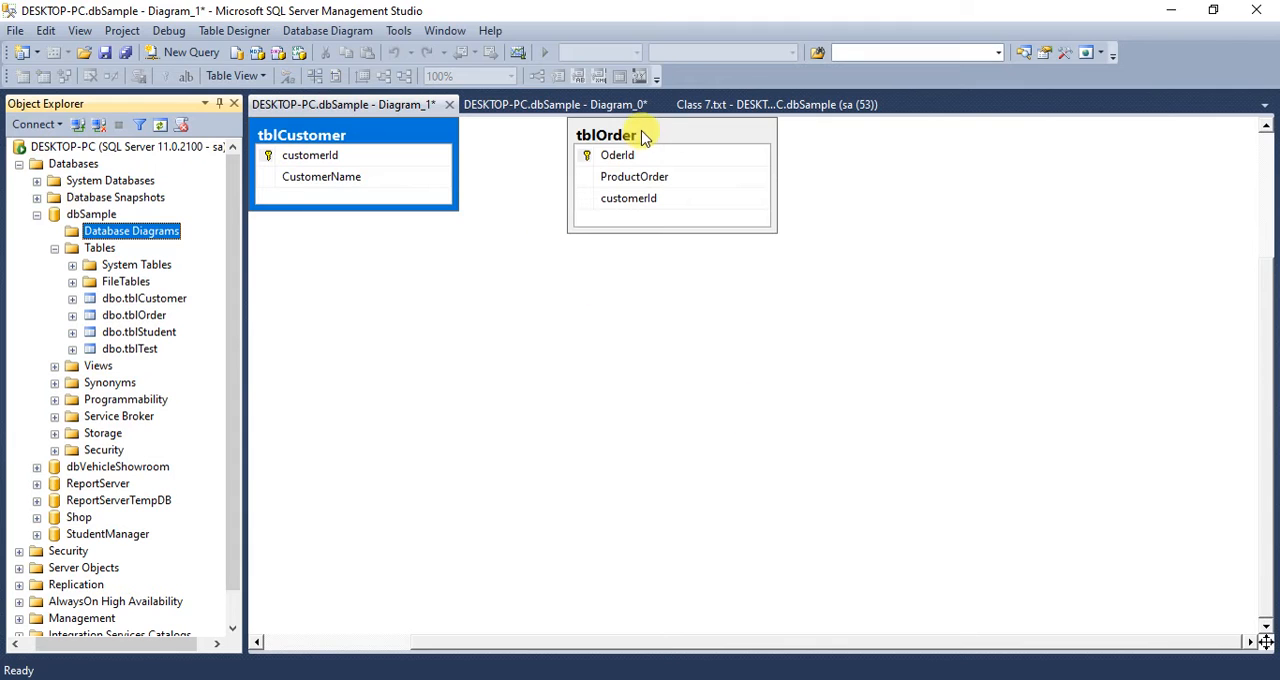
- Arrange the diagram so that tblOrder sits on the left and tblCustomer stands apart to its right
drag(646, 126, 752, 213)
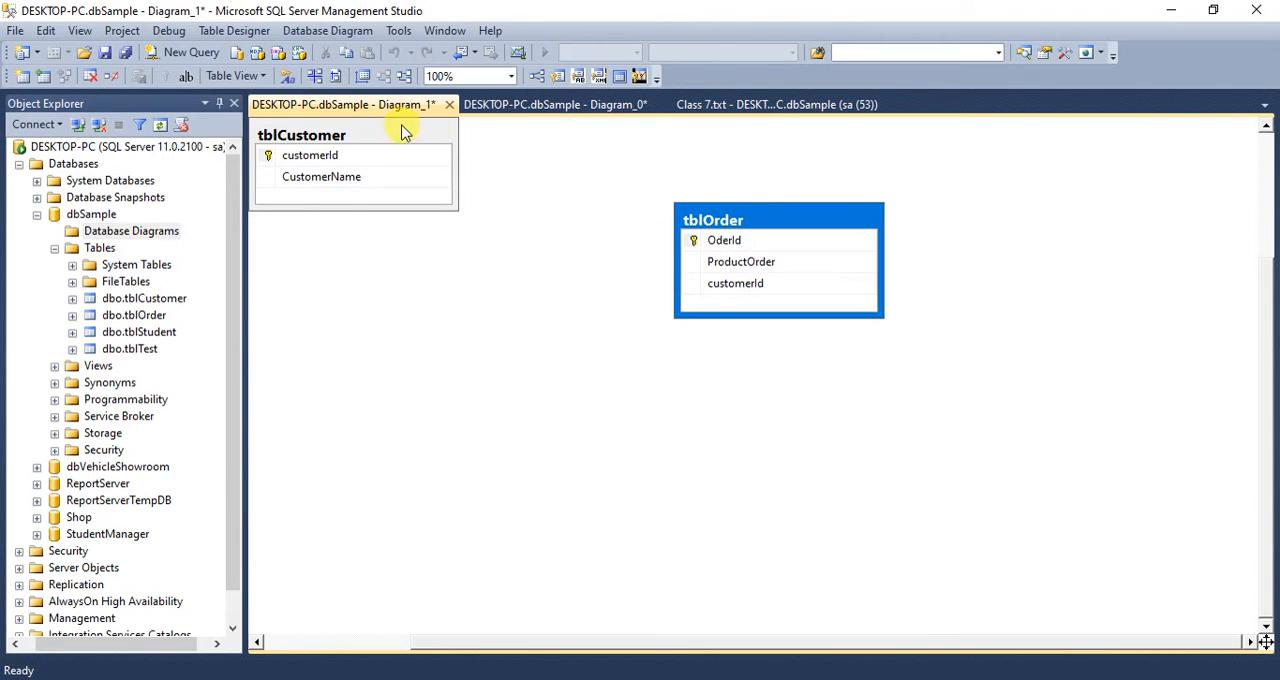
drag(374, 131, 401, 242)
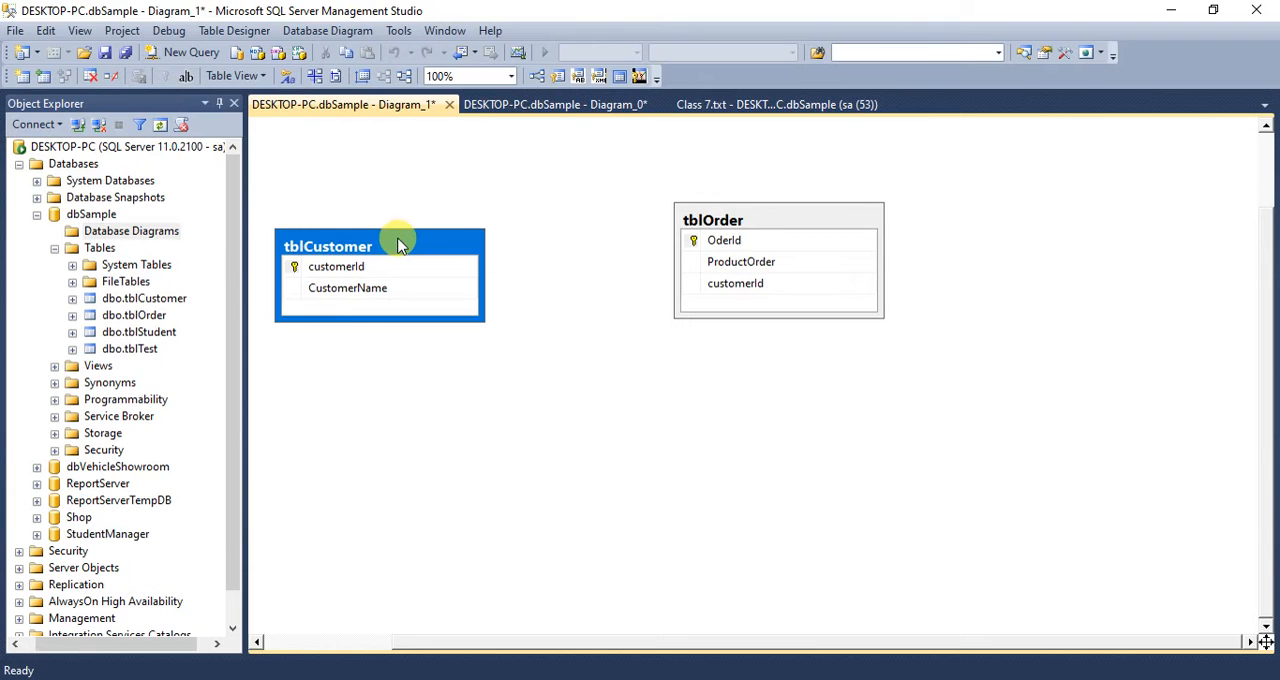
mouse_move(405, 245)
mouse_down()
mouse_move(434, 214)
mouse_move(421, 250)
mouse_up()
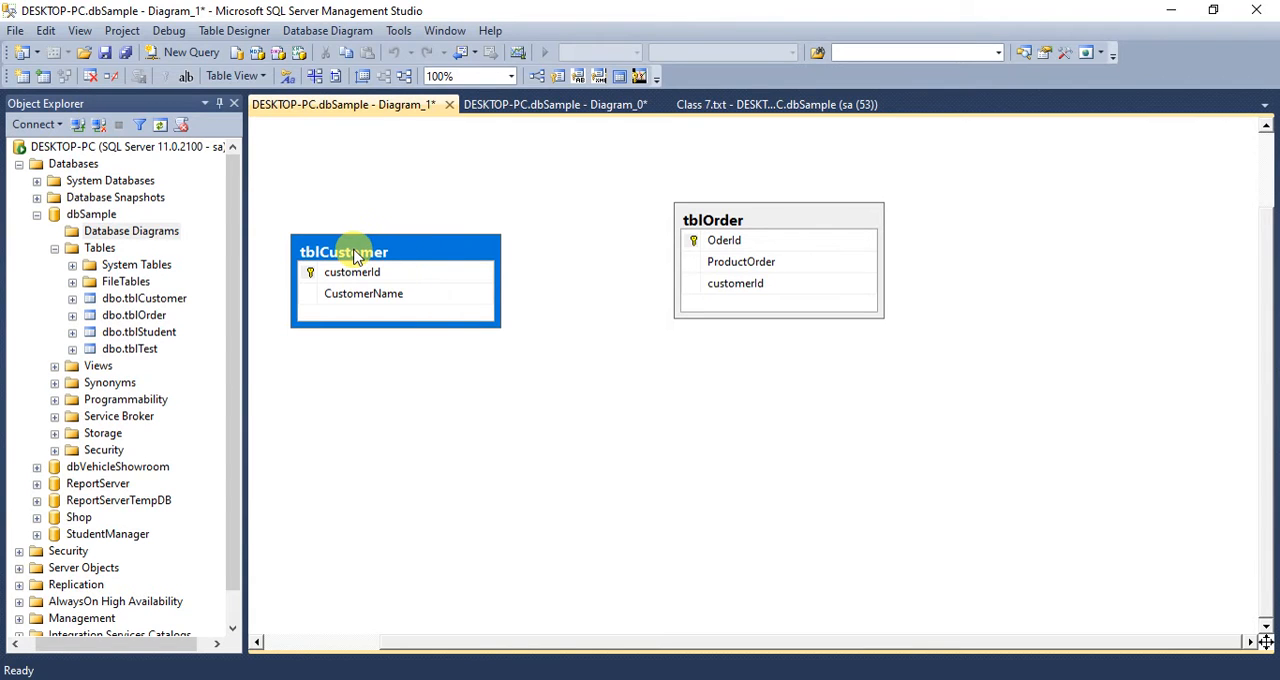
drag(357, 256, 531, 351)
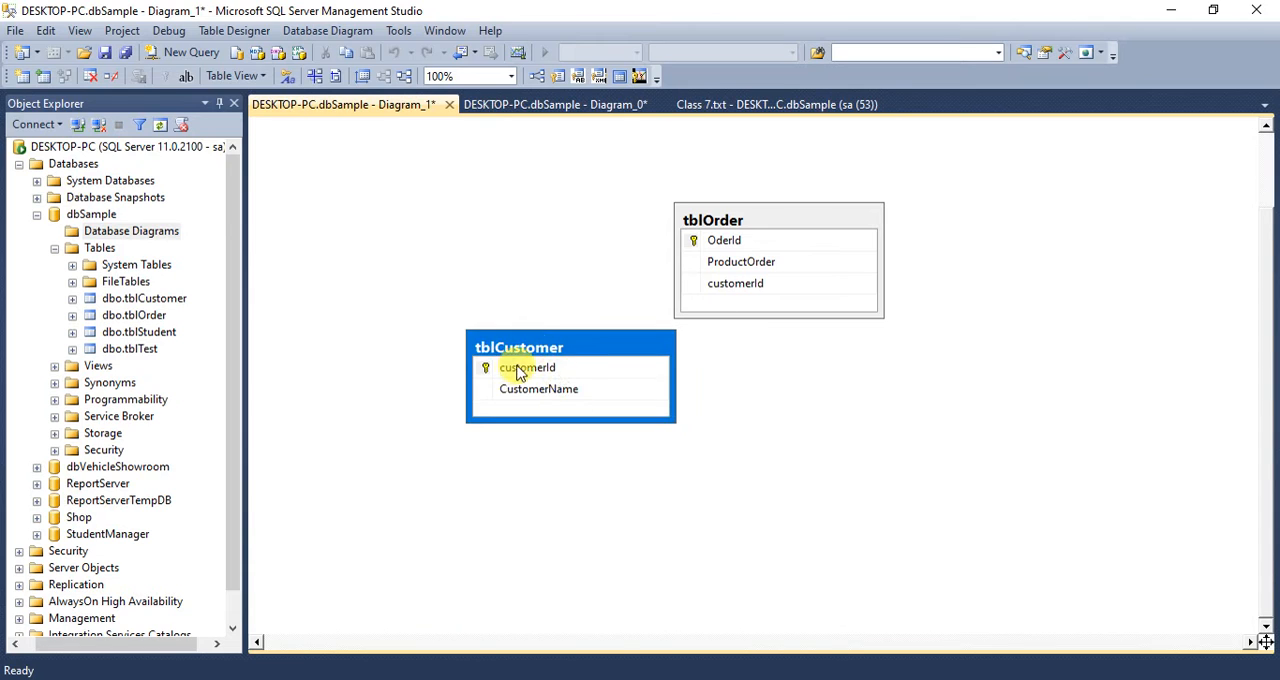
drag(737, 210, 389, 216)
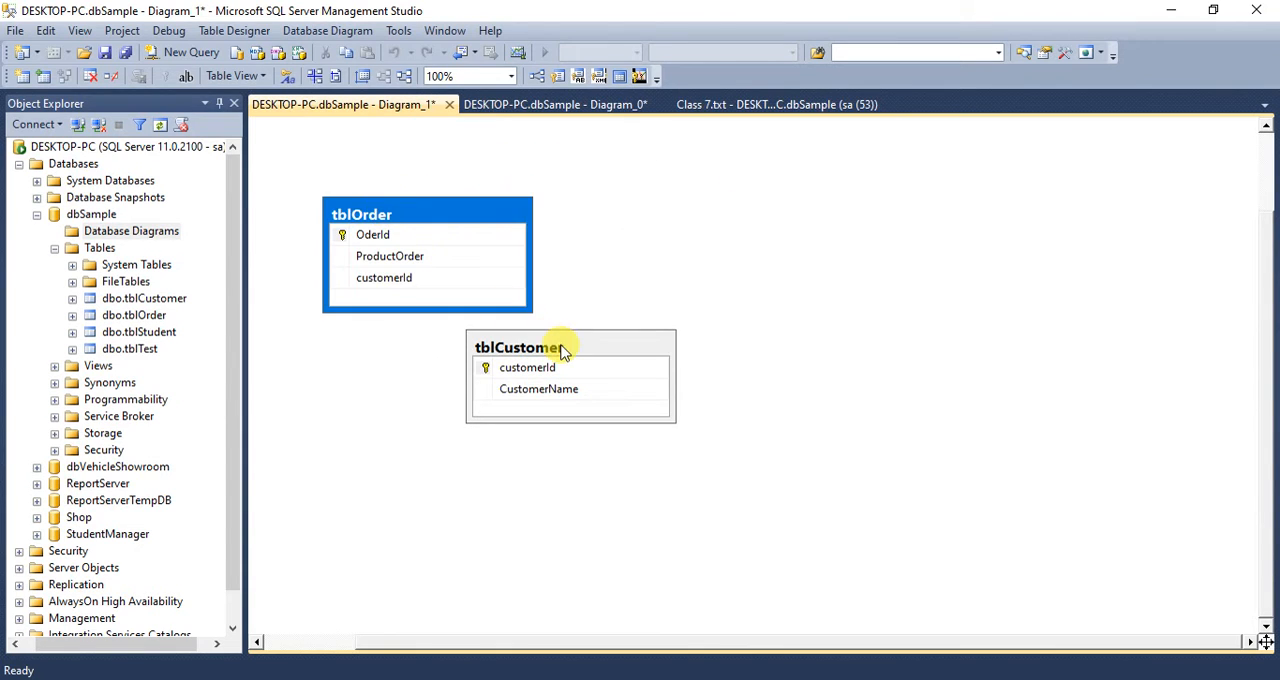
drag(558, 348, 757, 205)
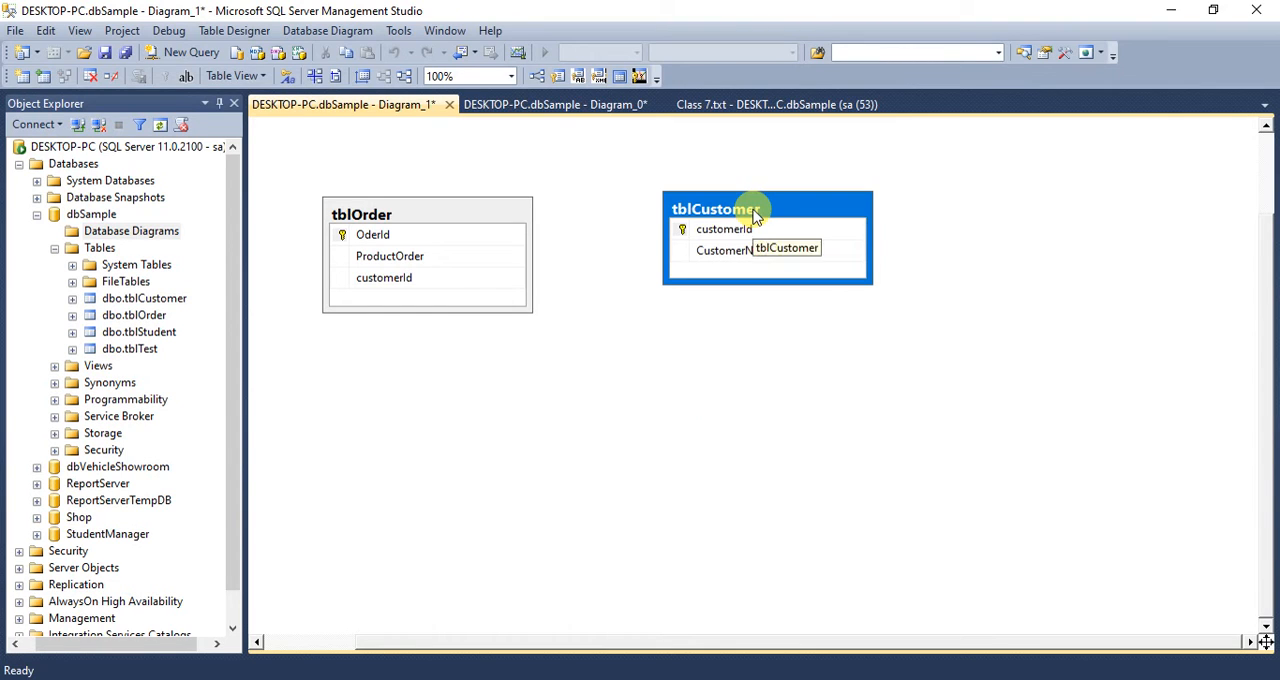
drag(680, 232, 473, 286)
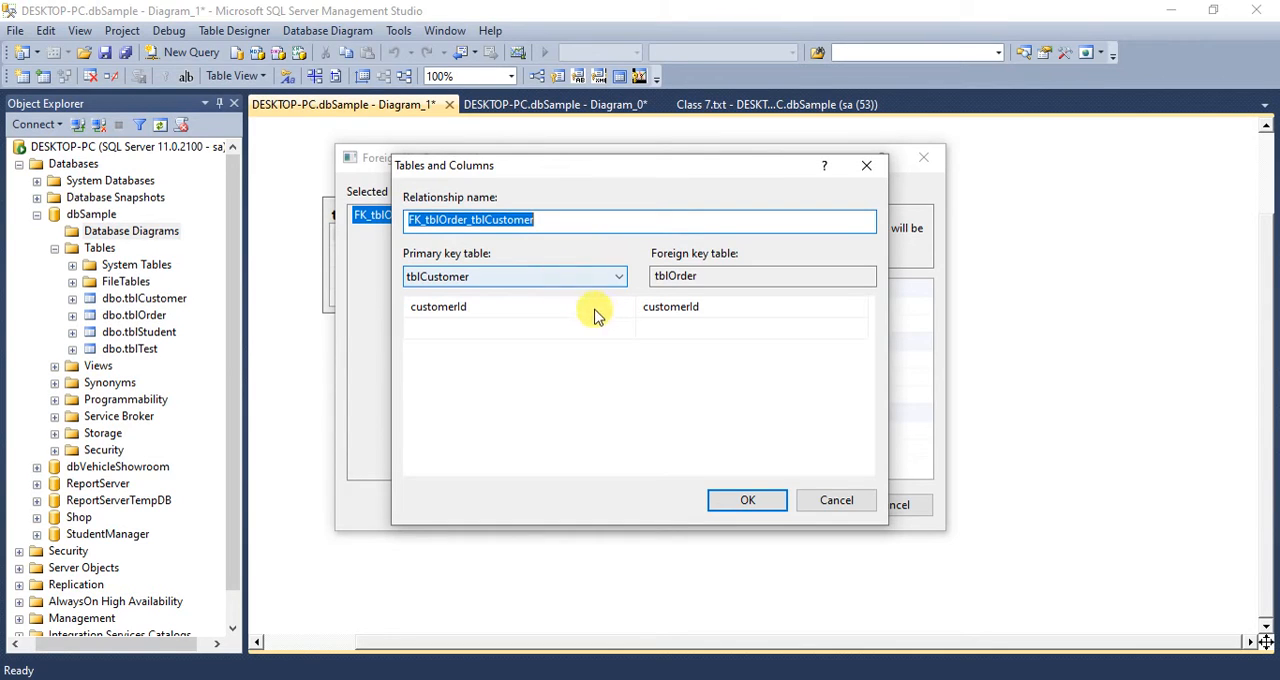
click(836, 502)
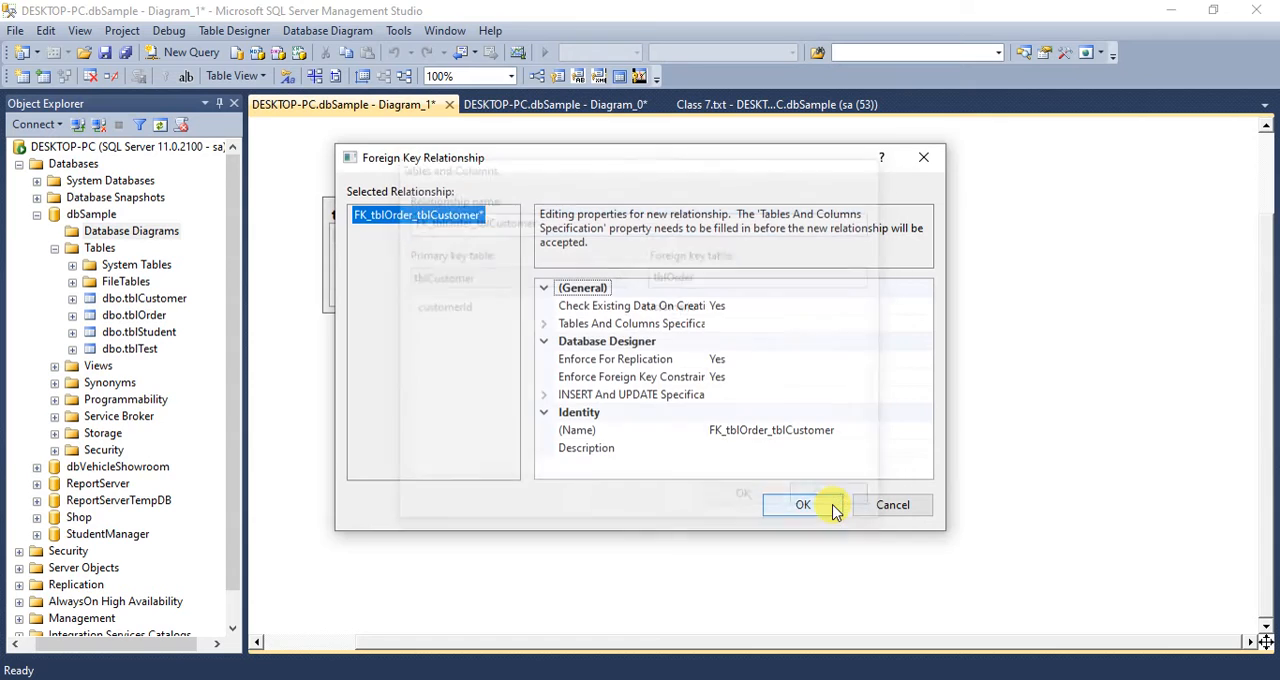
click(873, 505)
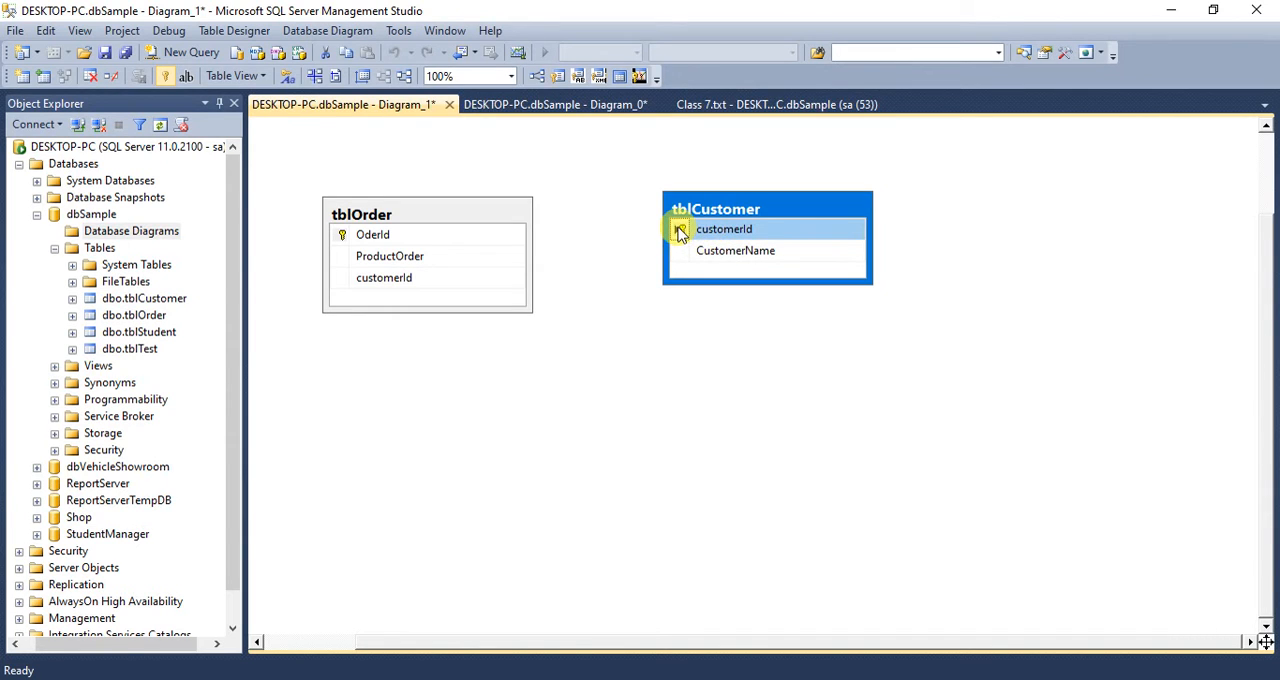
- Start a foreign key relationship from tblCustomer to tblOrder and choose customerId as the primary key column
drag(679, 230, 420, 284)
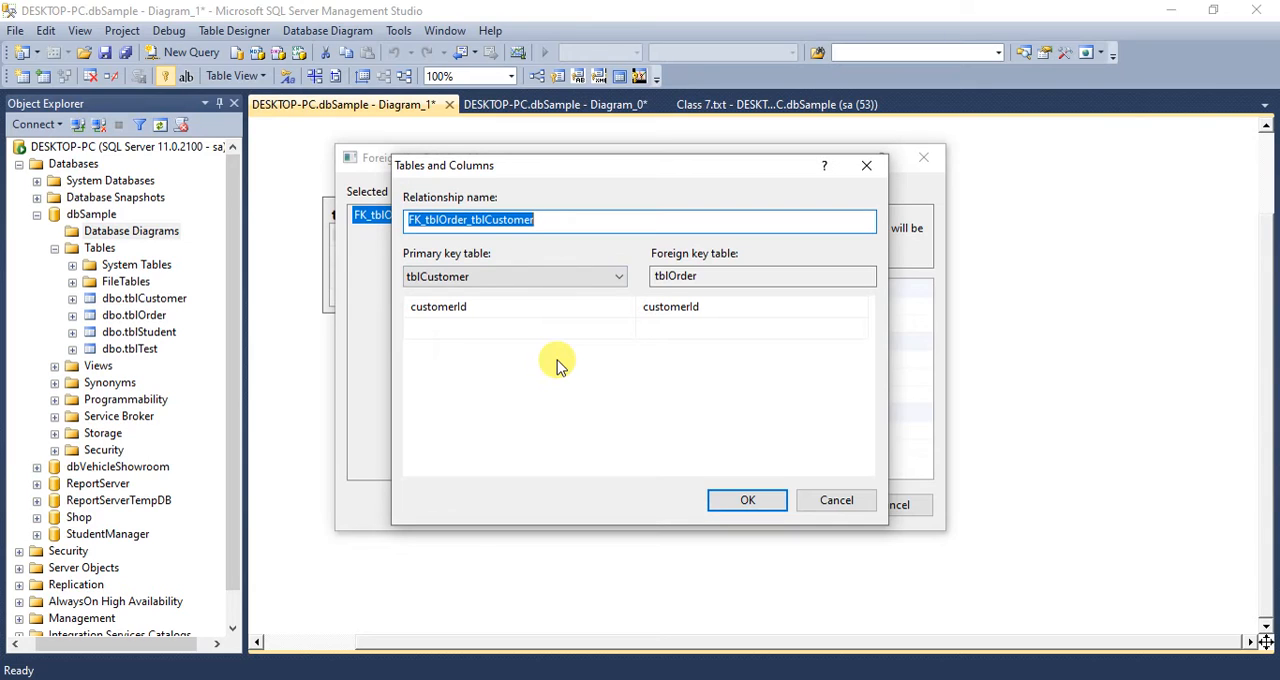
click(491, 312)
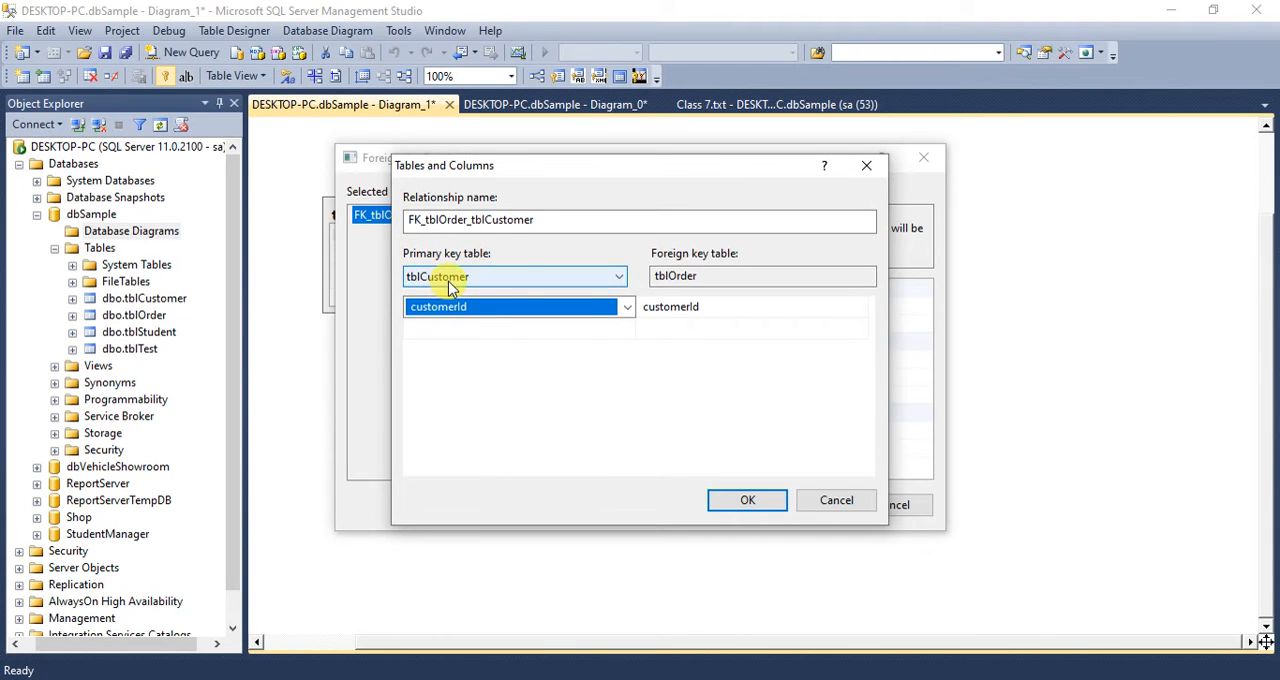
click(627, 310)
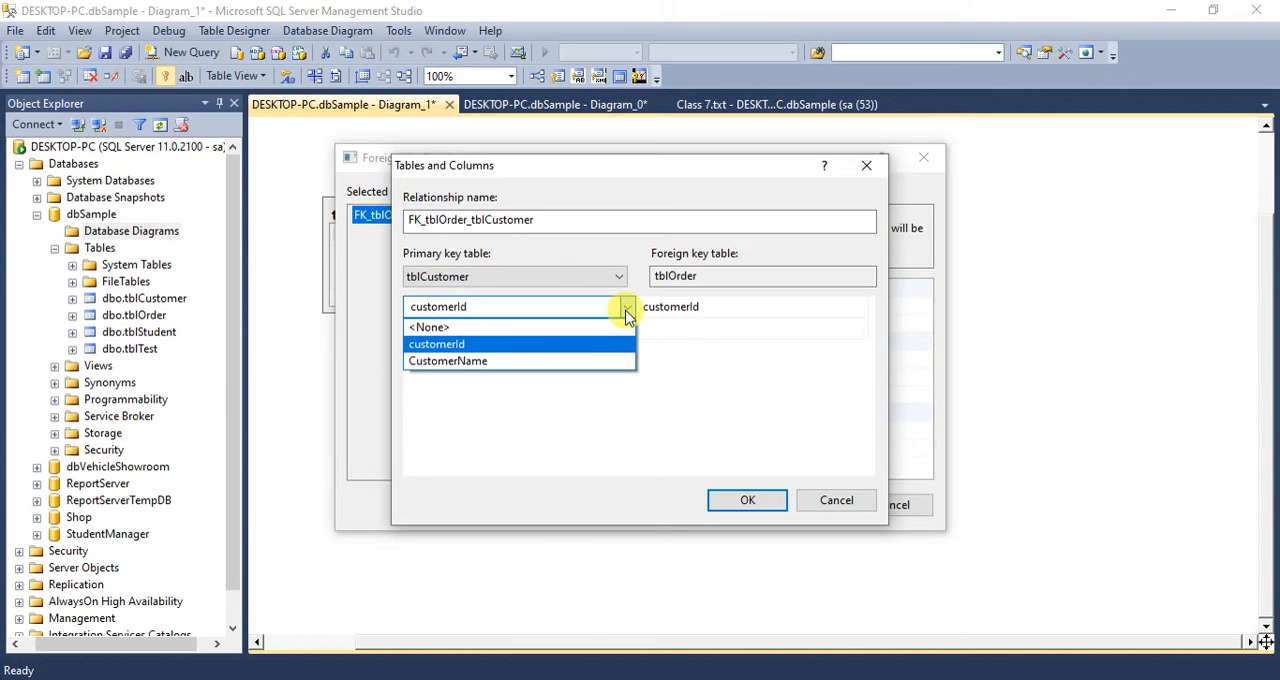
click(627, 310)
click(623, 310)
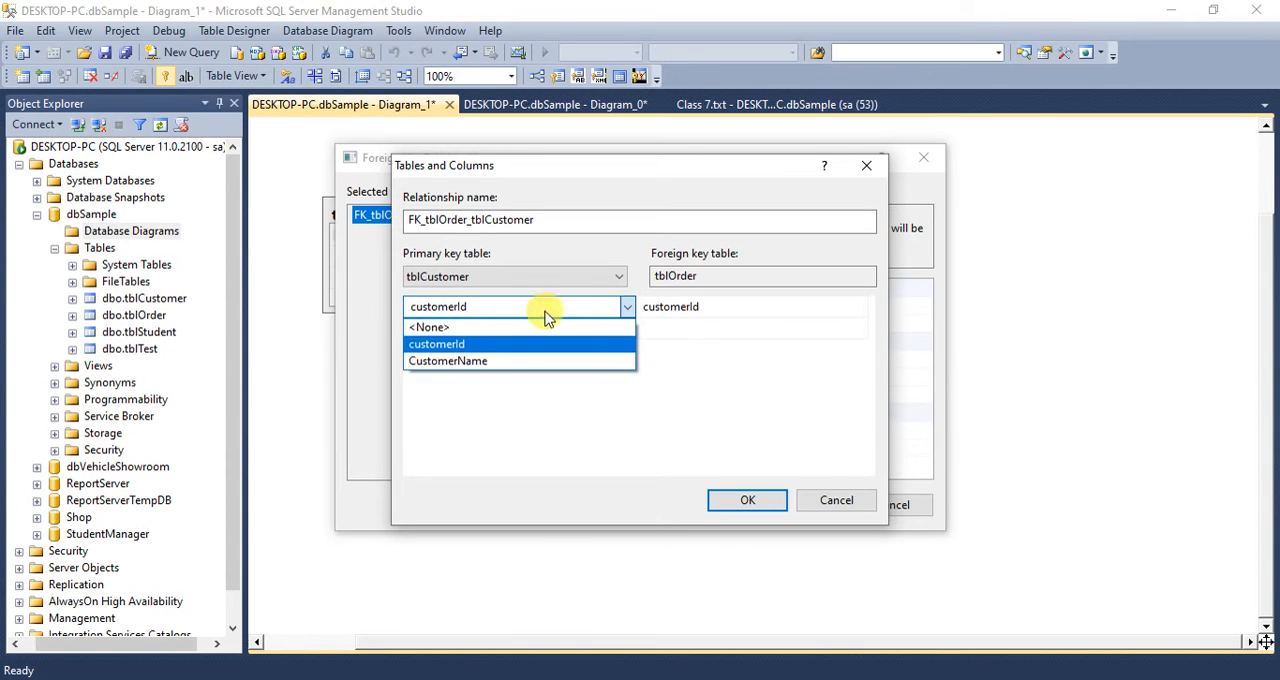
click(422, 347)
- Choose customerId as the foreign key column in tblOrder and create the relationship with its default name and settings
click(717, 277)
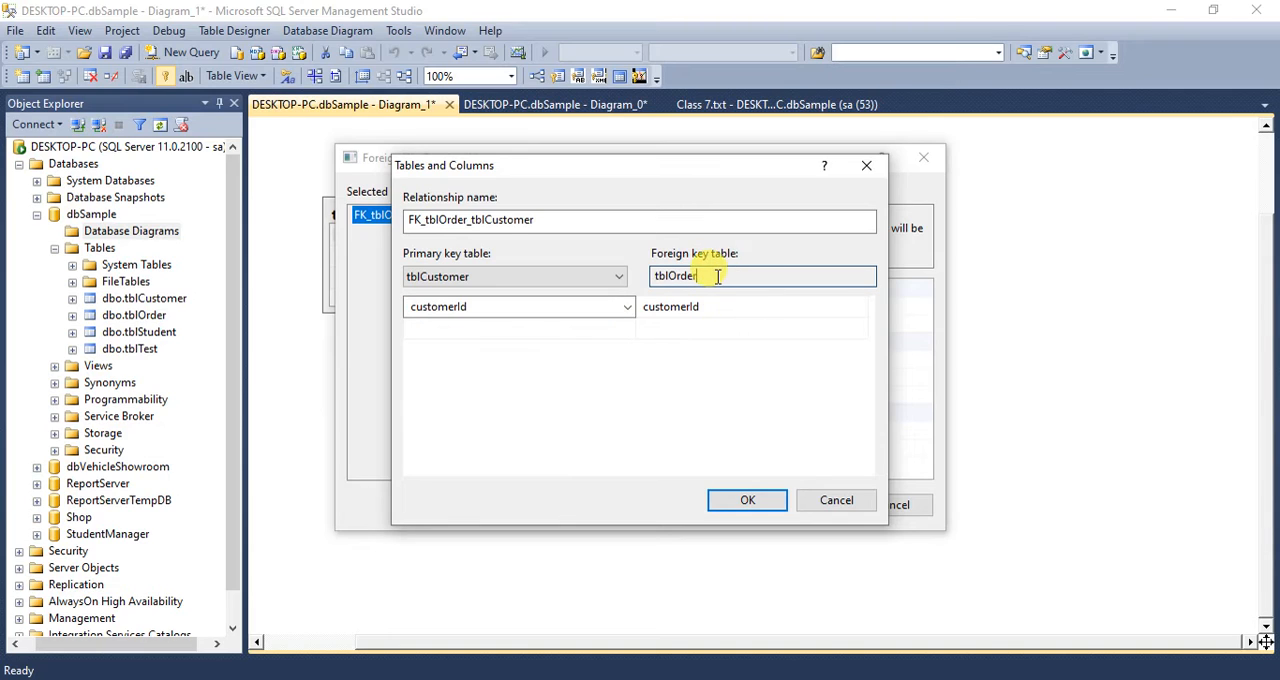
click(702, 310)
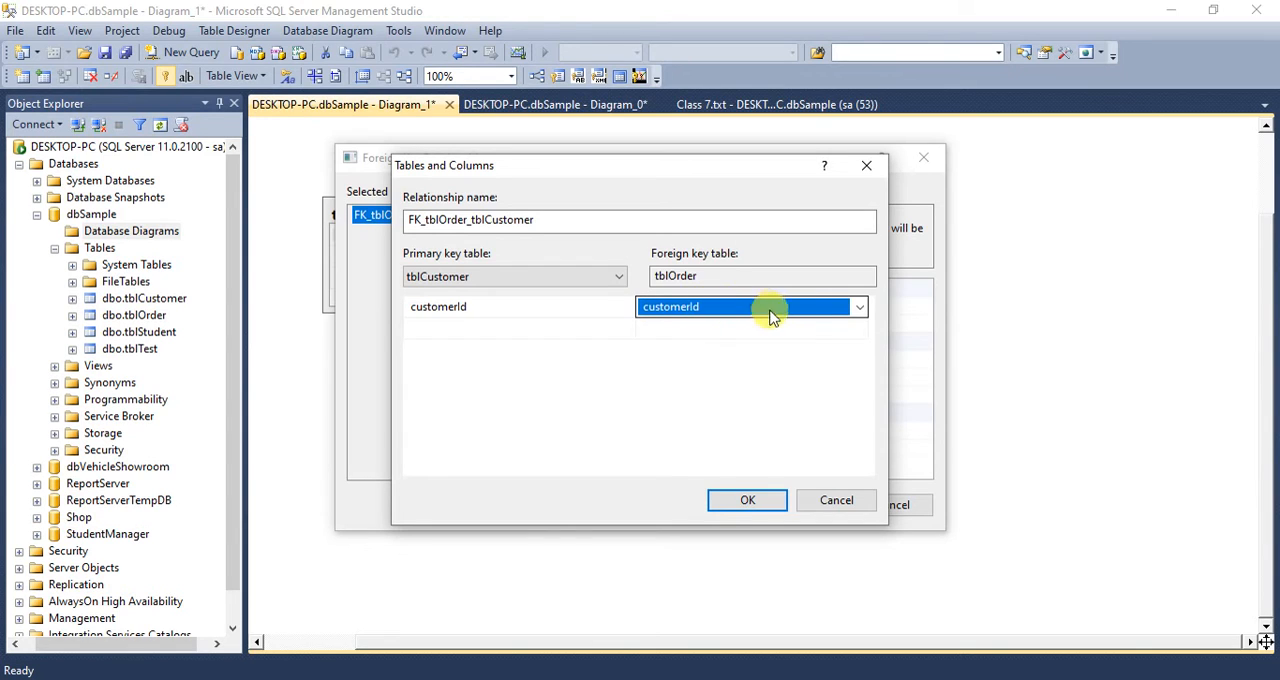
click(861, 308)
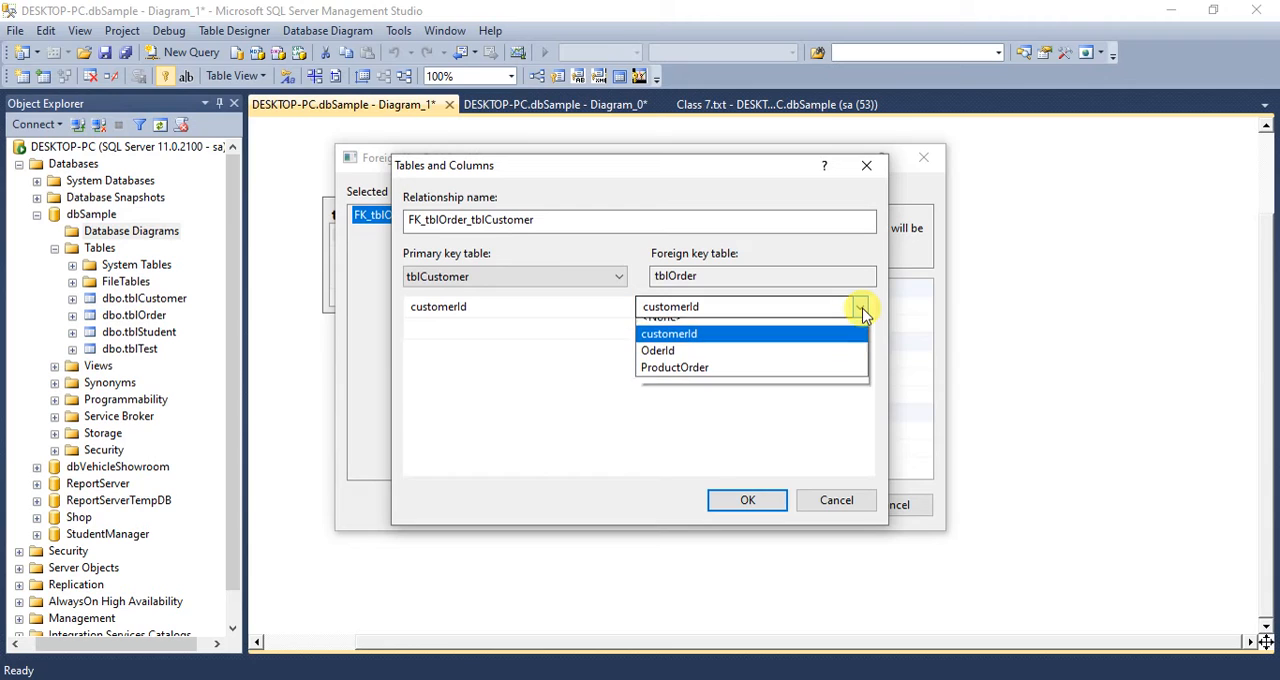
click(654, 345)
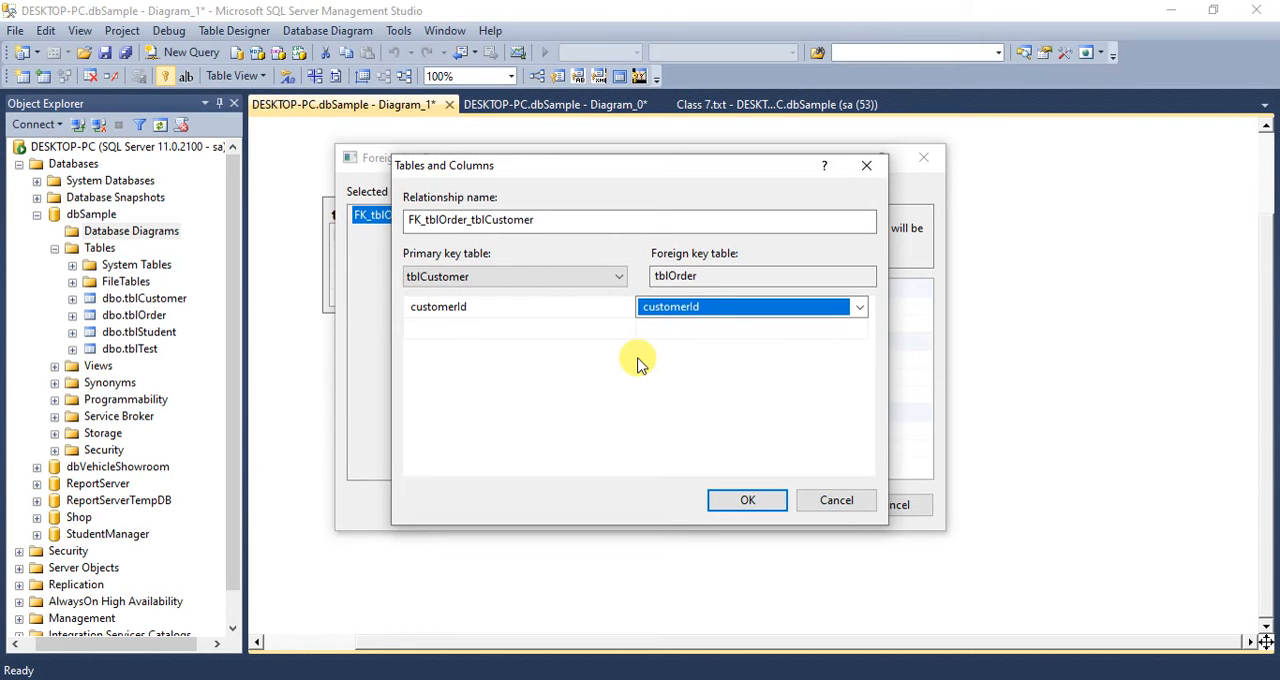
click(745, 501)
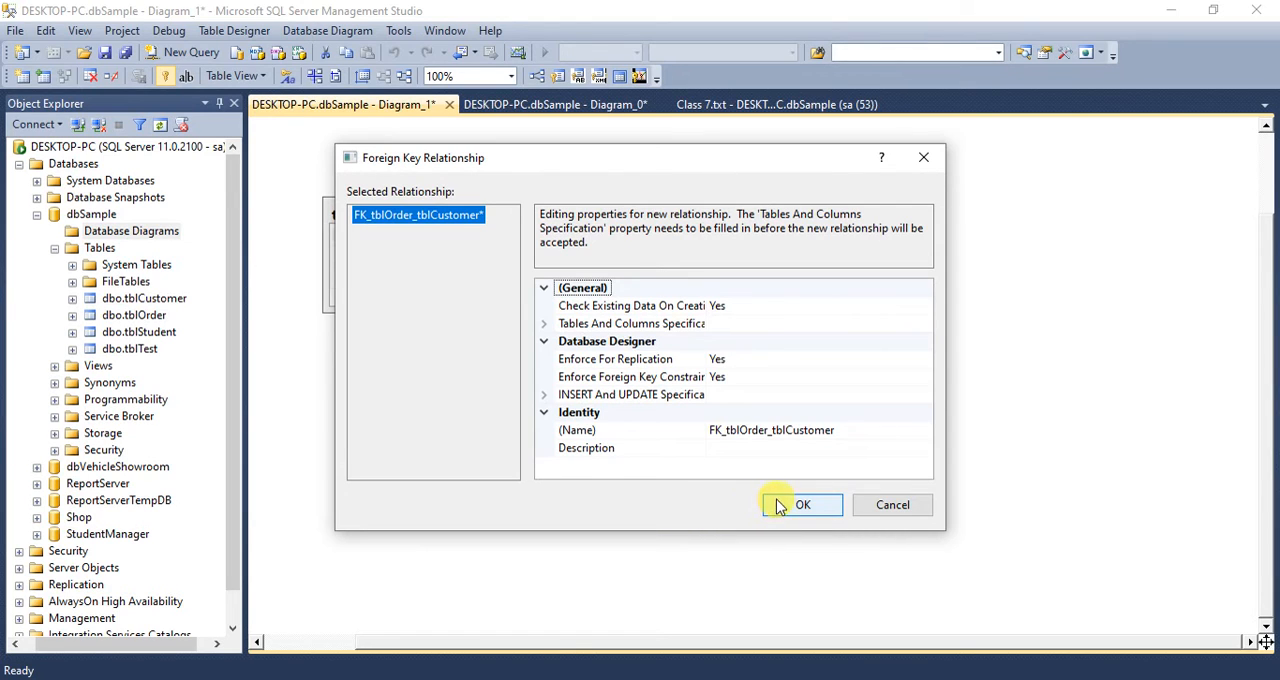
click(578, 437)
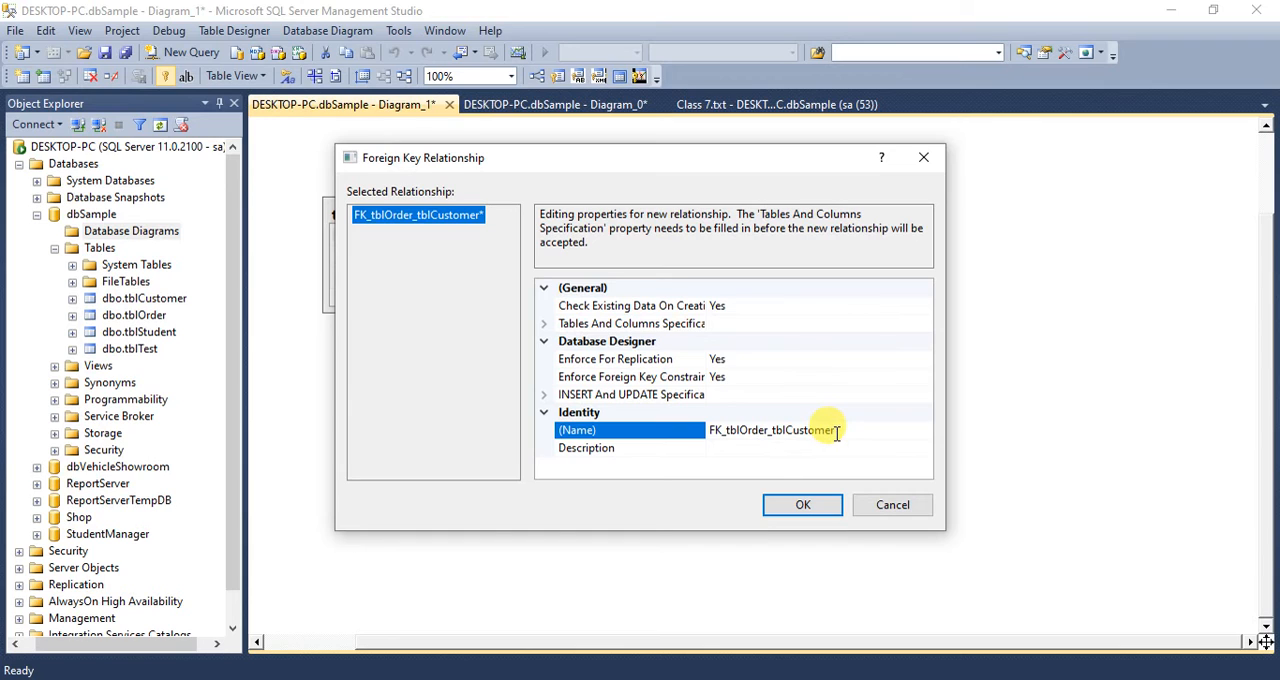
click(785, 505)
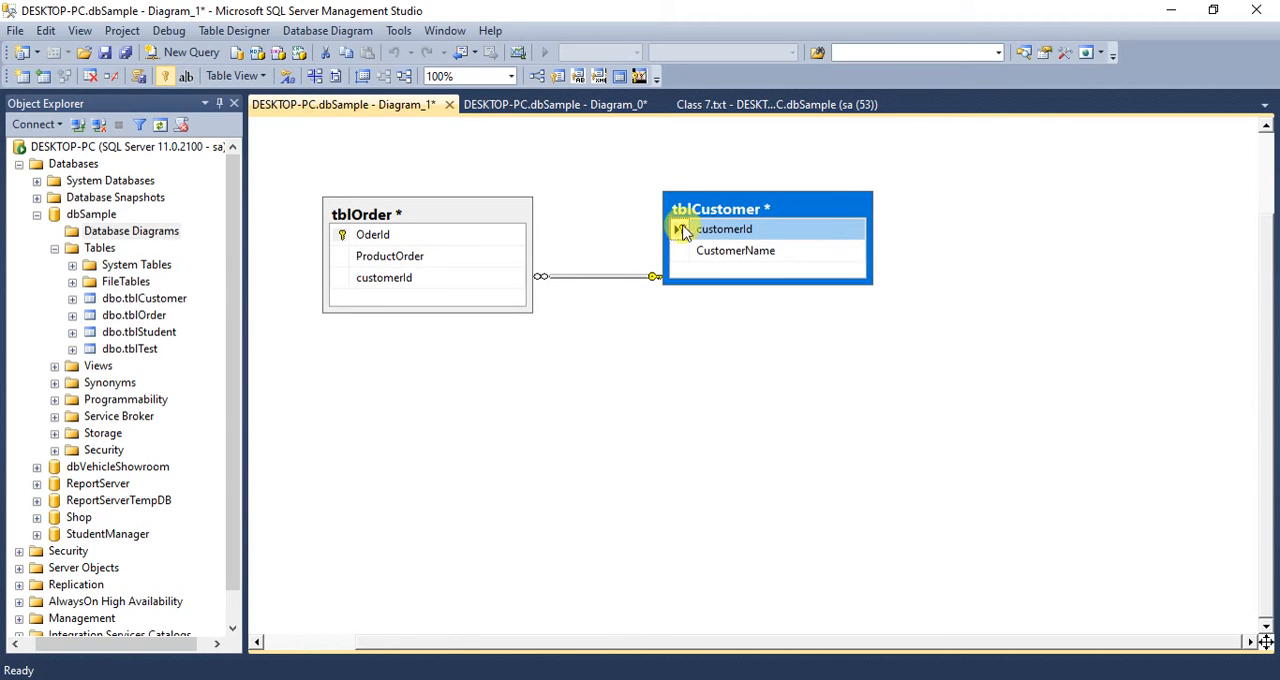
- Move tblCustomer lower and farther right, enlarge it slightly, and inspect both ends of its relationship line to tblOrder
drag(704, 208, 752, 283)
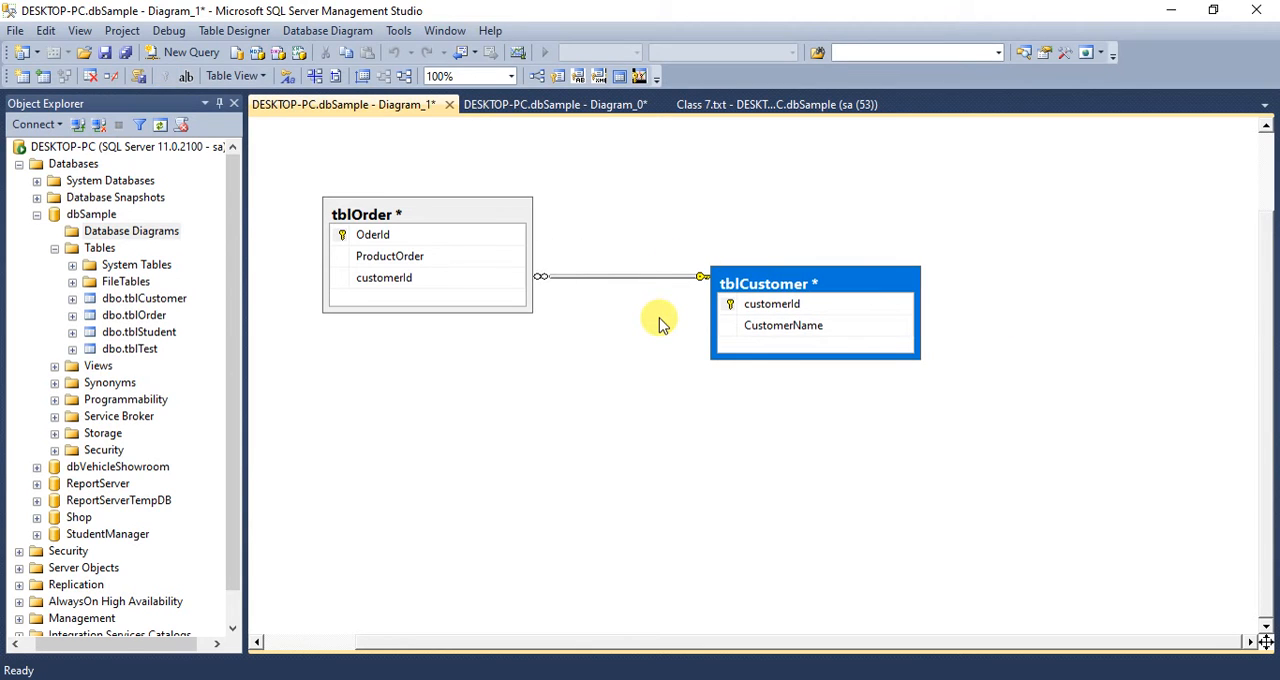
drag(712, 270, 731, 257)
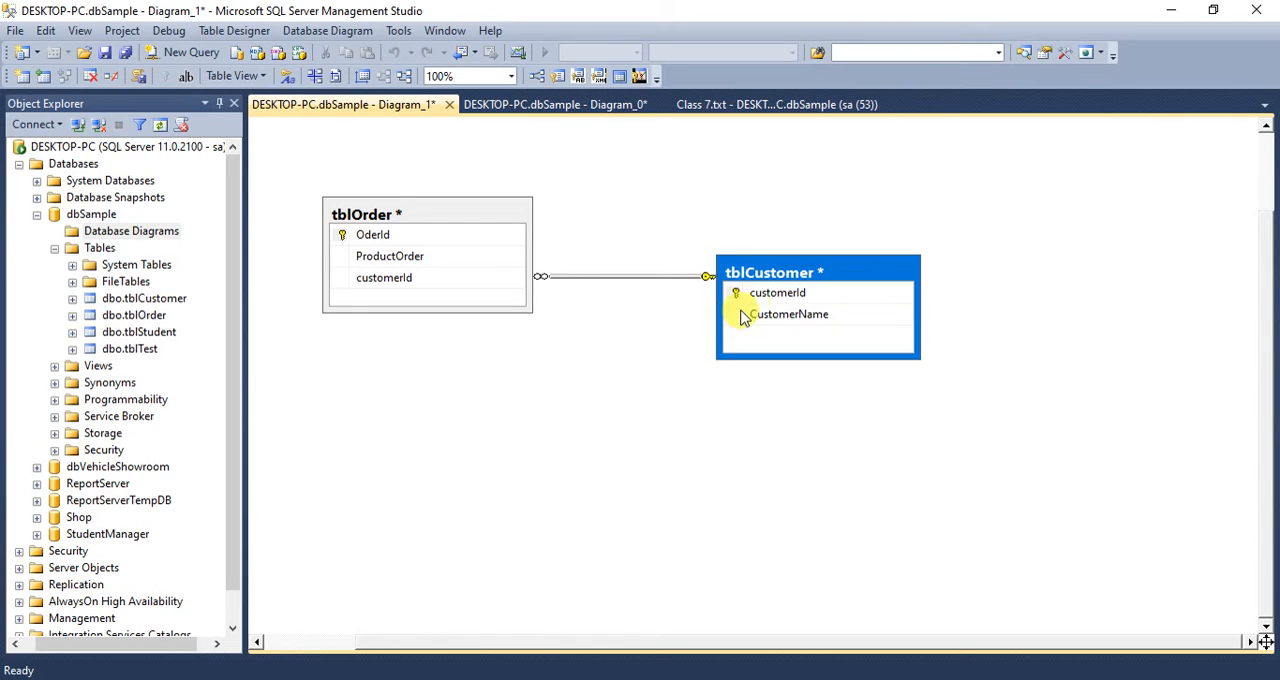
click(744, 300)
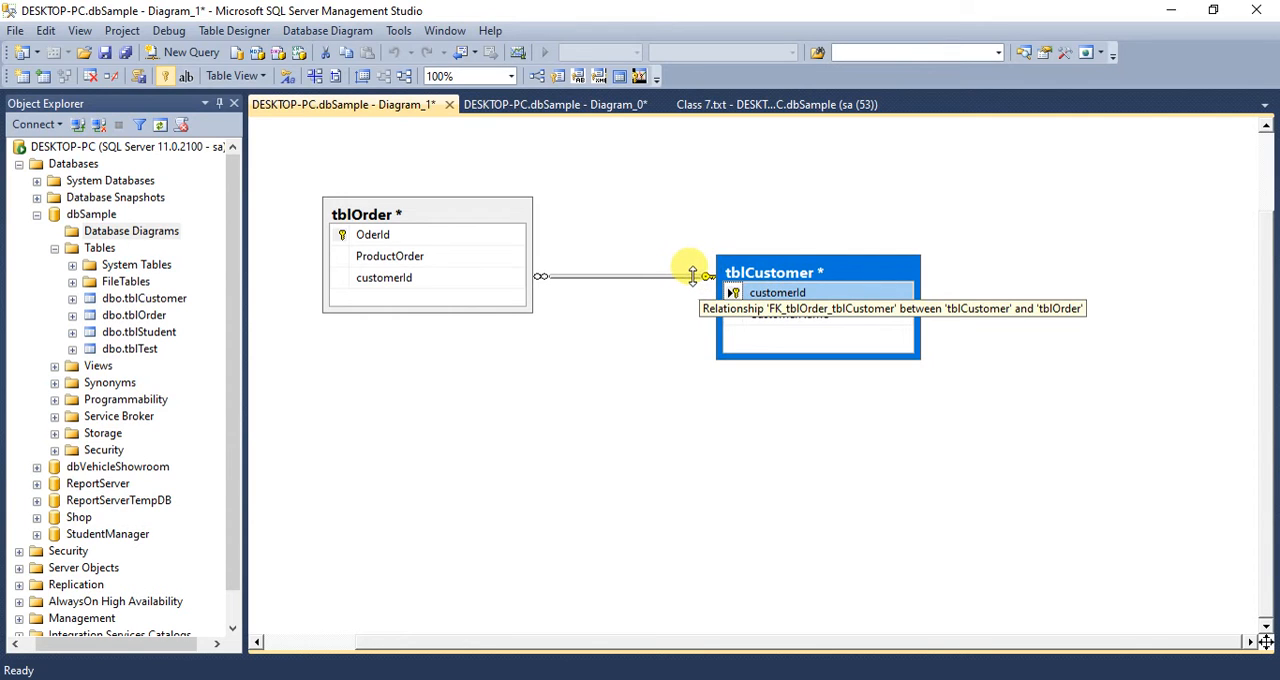
click(546, 274)
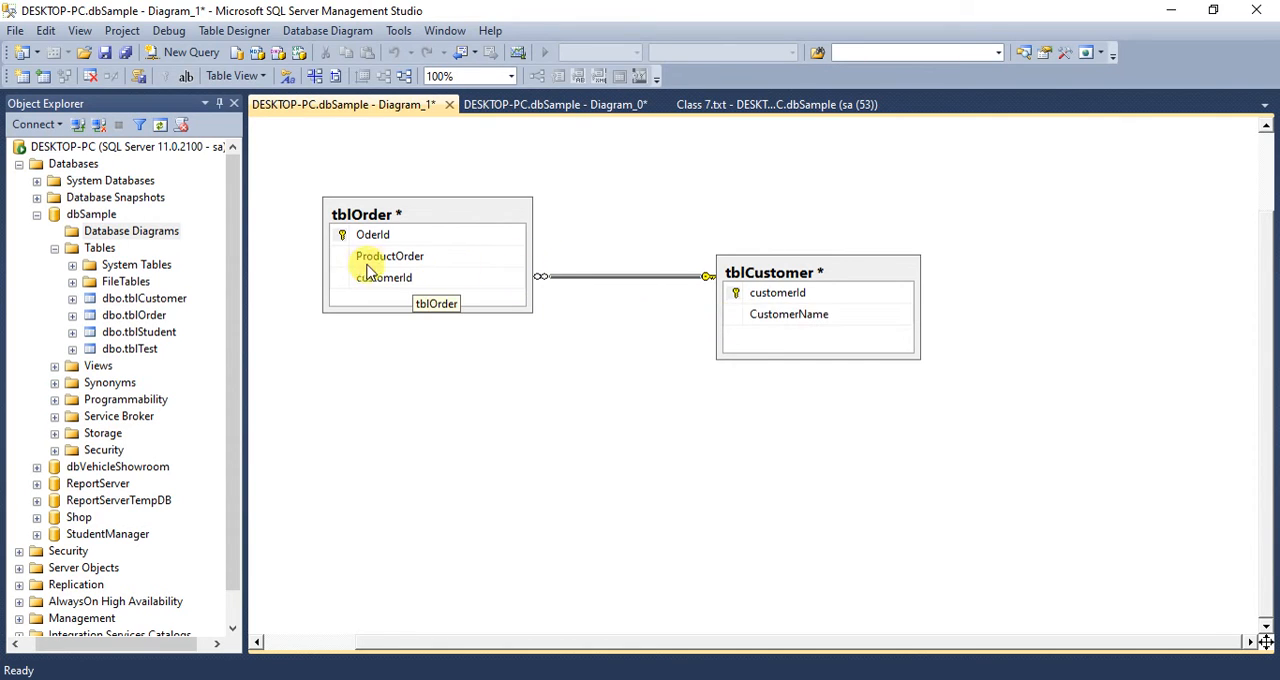
click(424, 219)
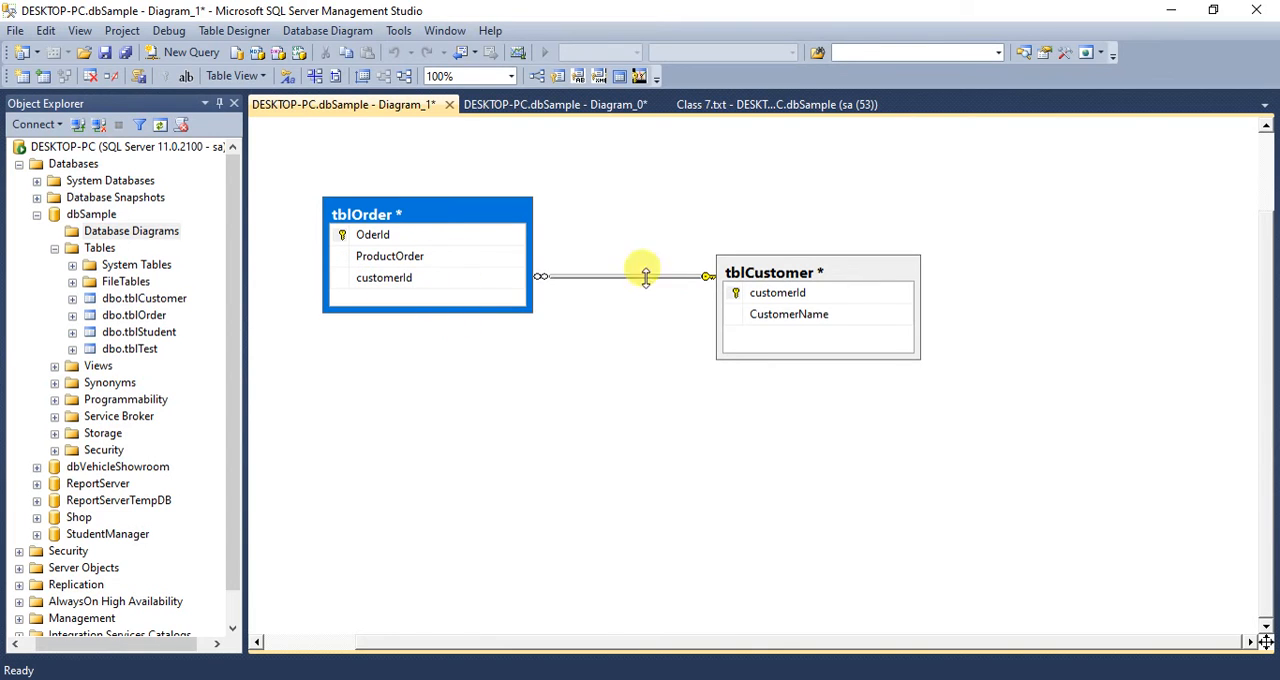
click(786, 279)
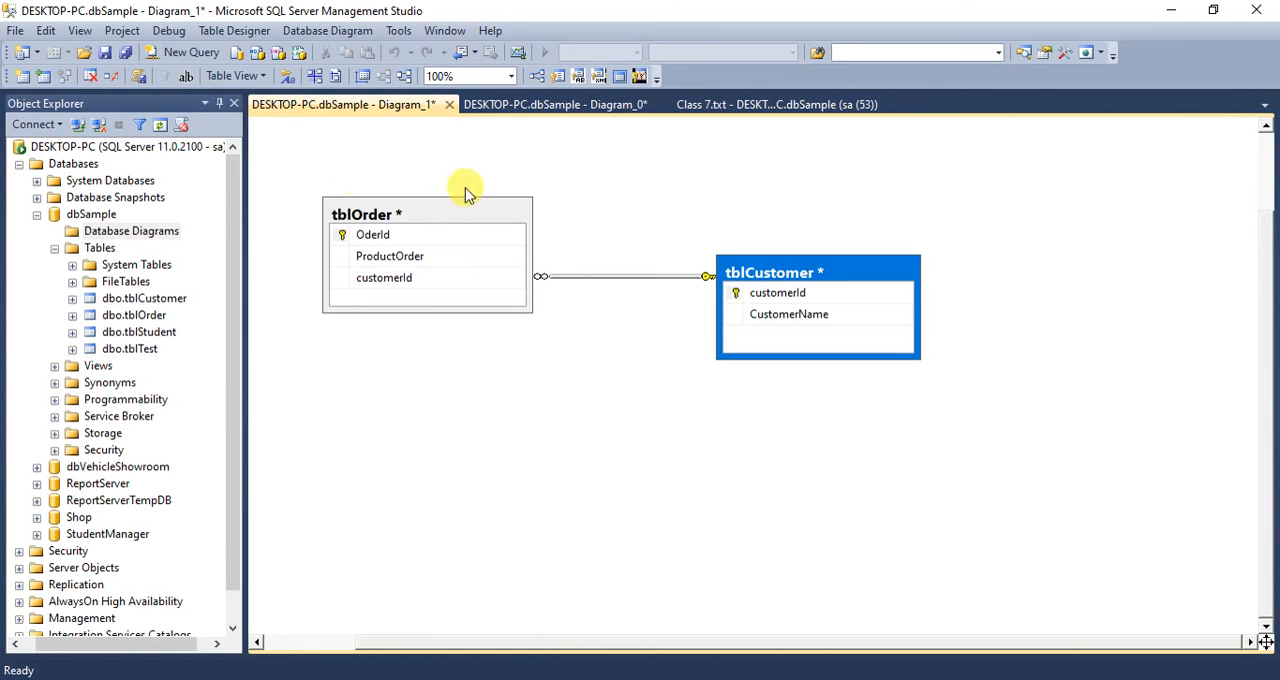
- Save the diagram as Diagram_1, updating tblCustomer and tblOrder in the database and overriding the detected changes
click(104, 52)
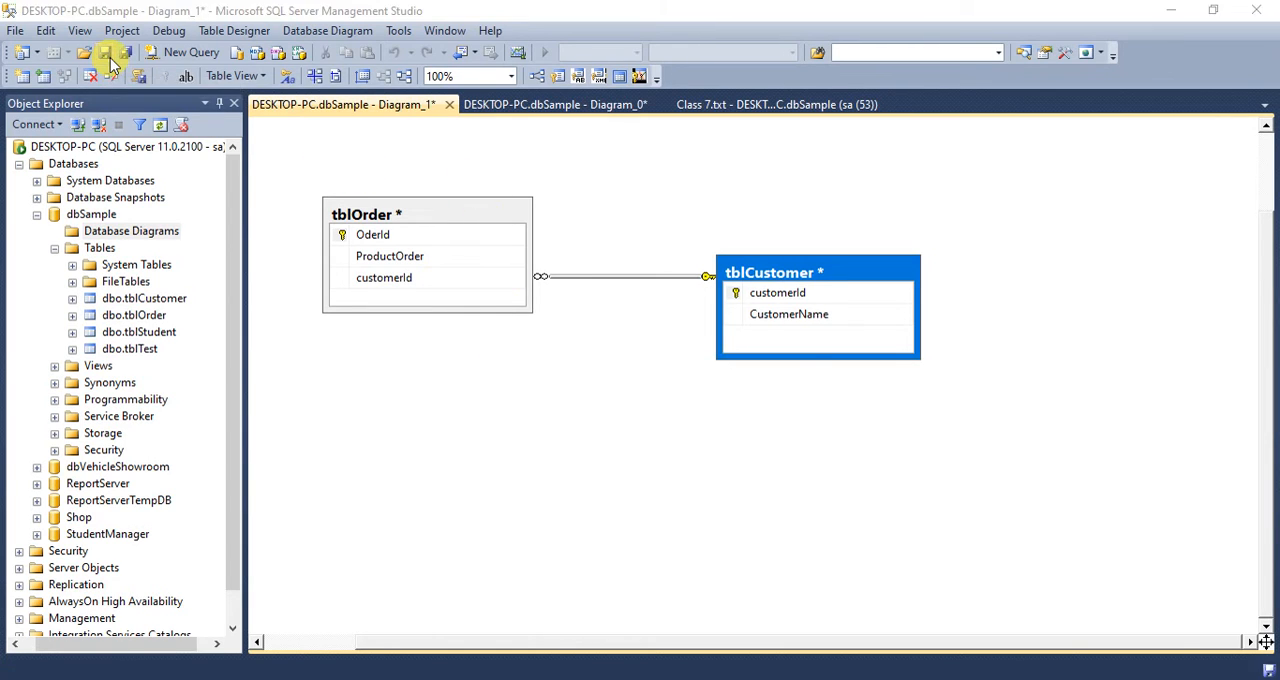
click(661, 380)
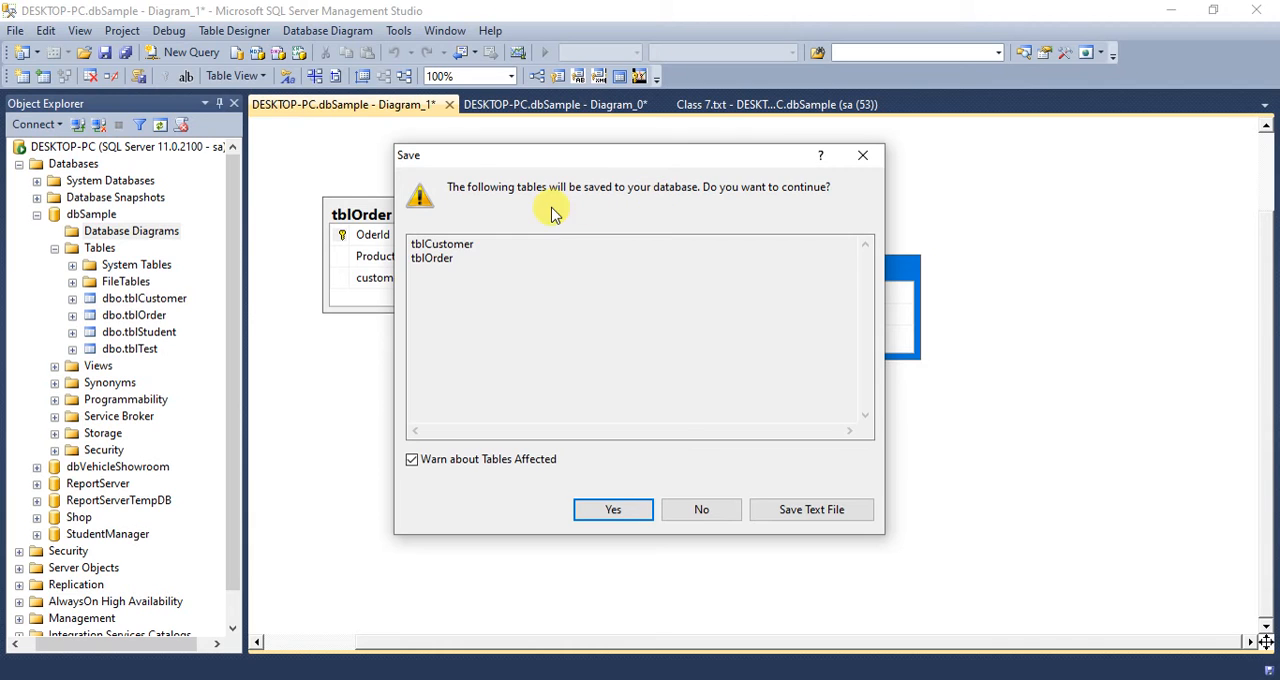
click(590, 514)
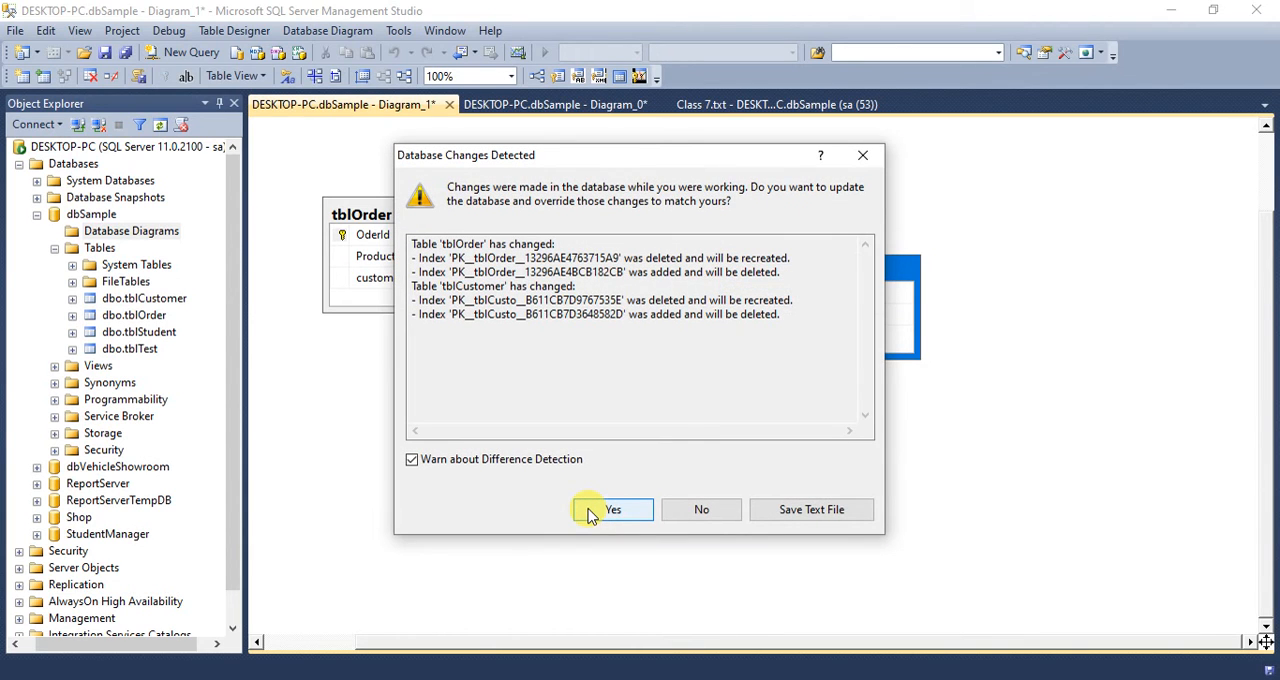
click(590, 514)
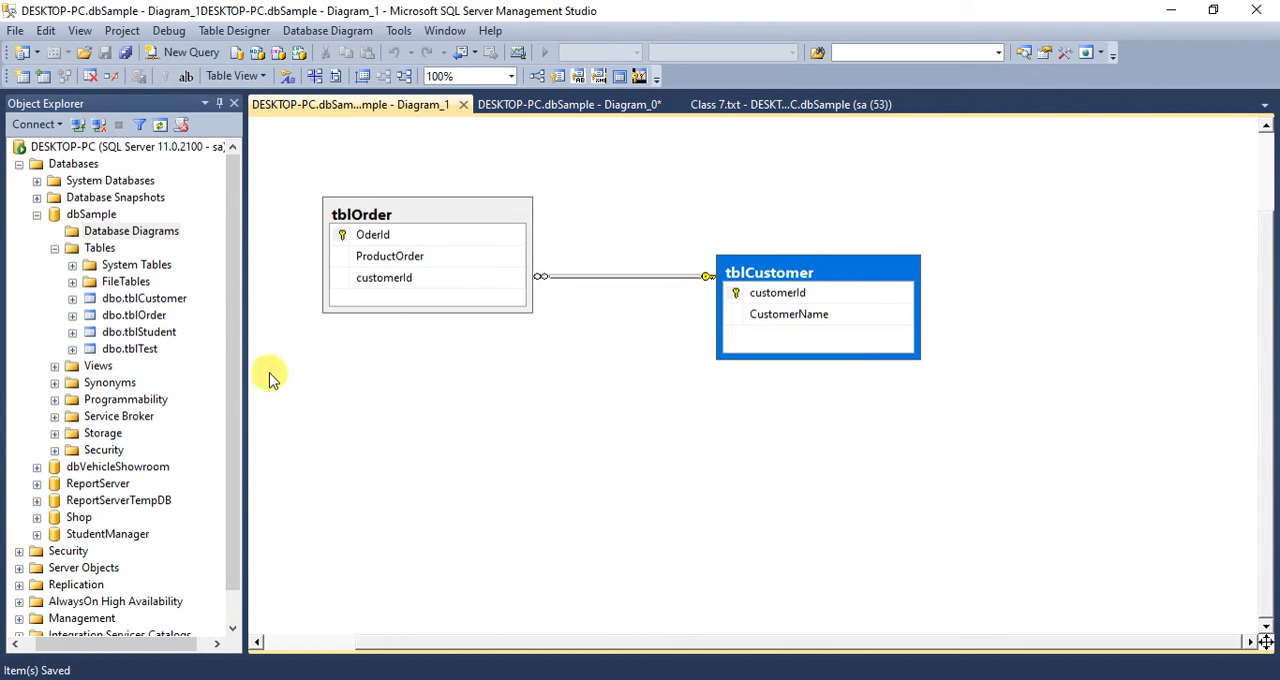
- Check the full names of the keys defined on dbo.tblOrder, and collapse the table again
click(72, 316)
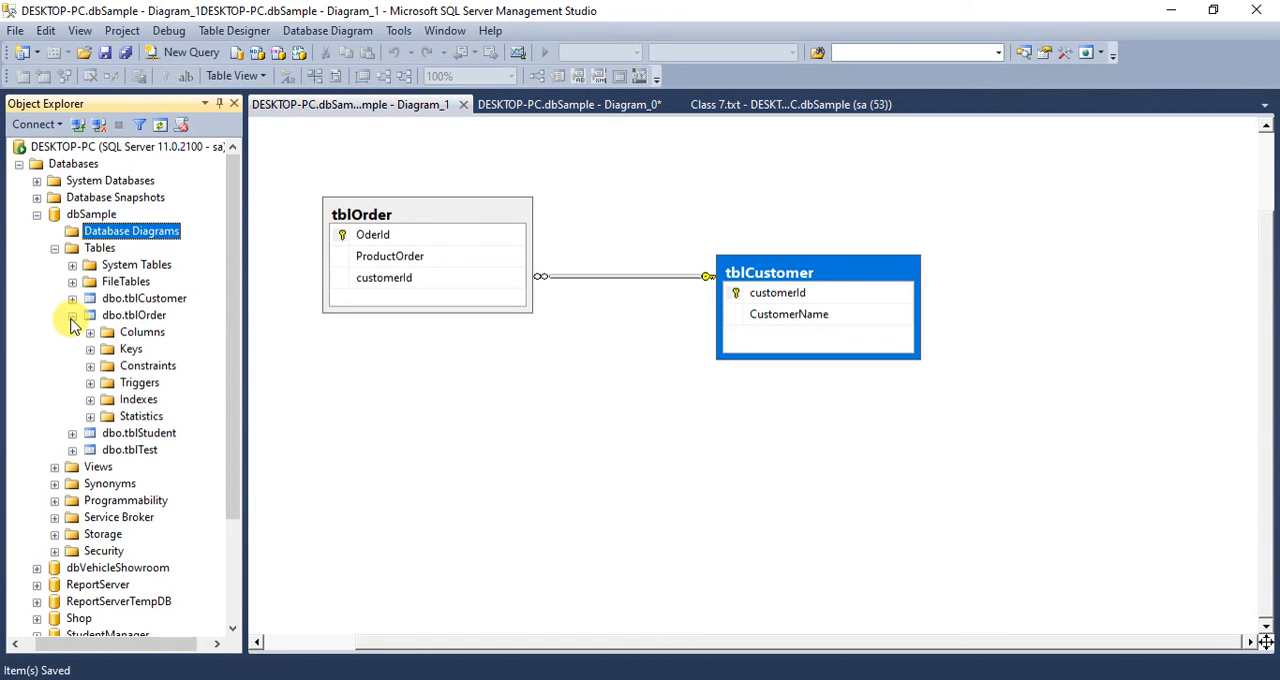
click(90, 349)
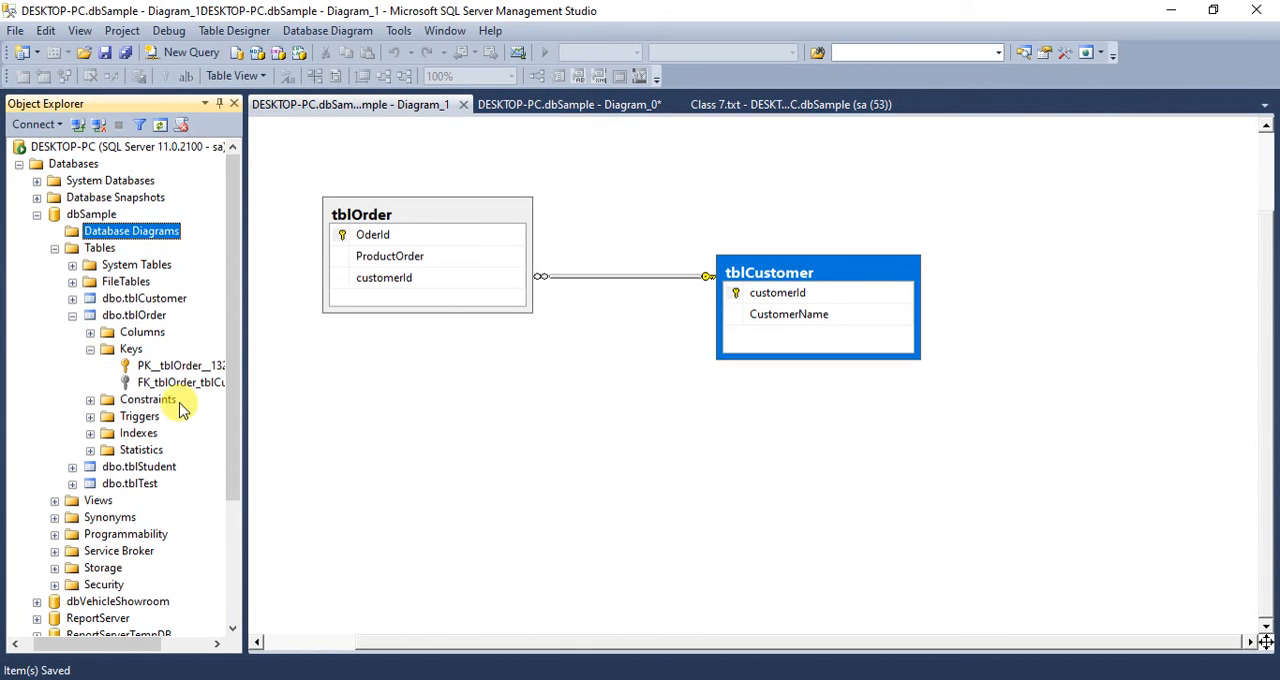
drag(107, 645, 163, 651)
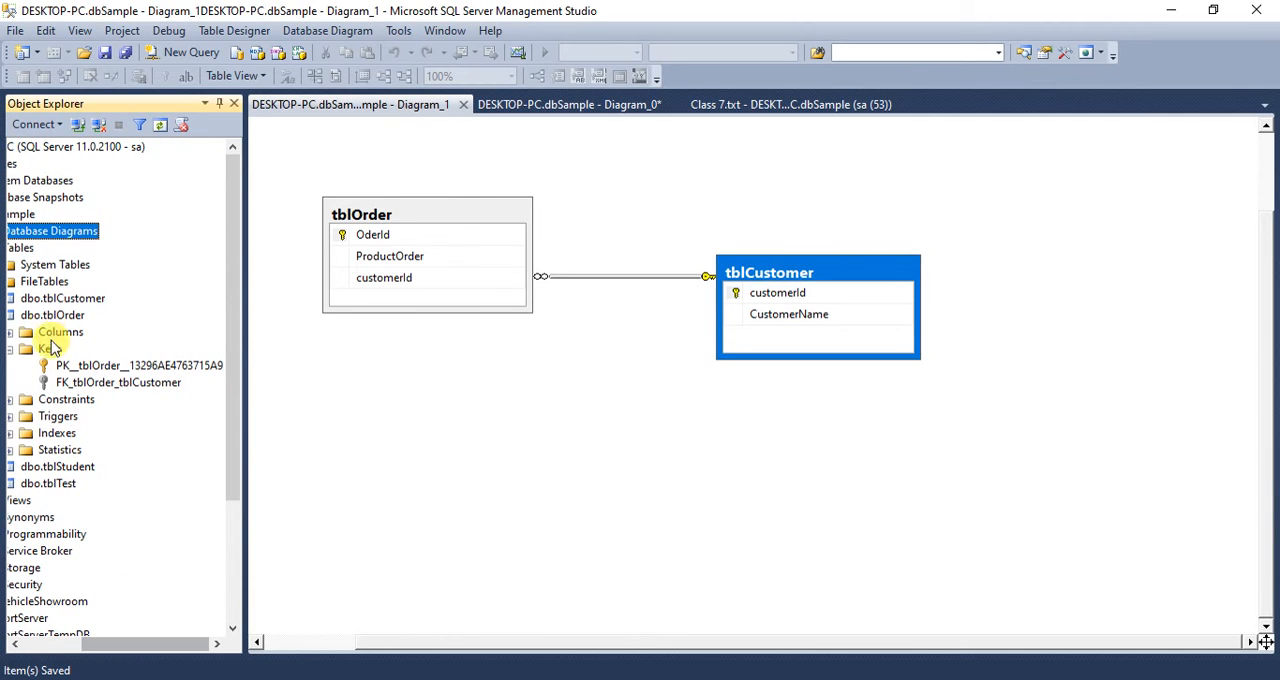
drag(100, 645, 14, 645)
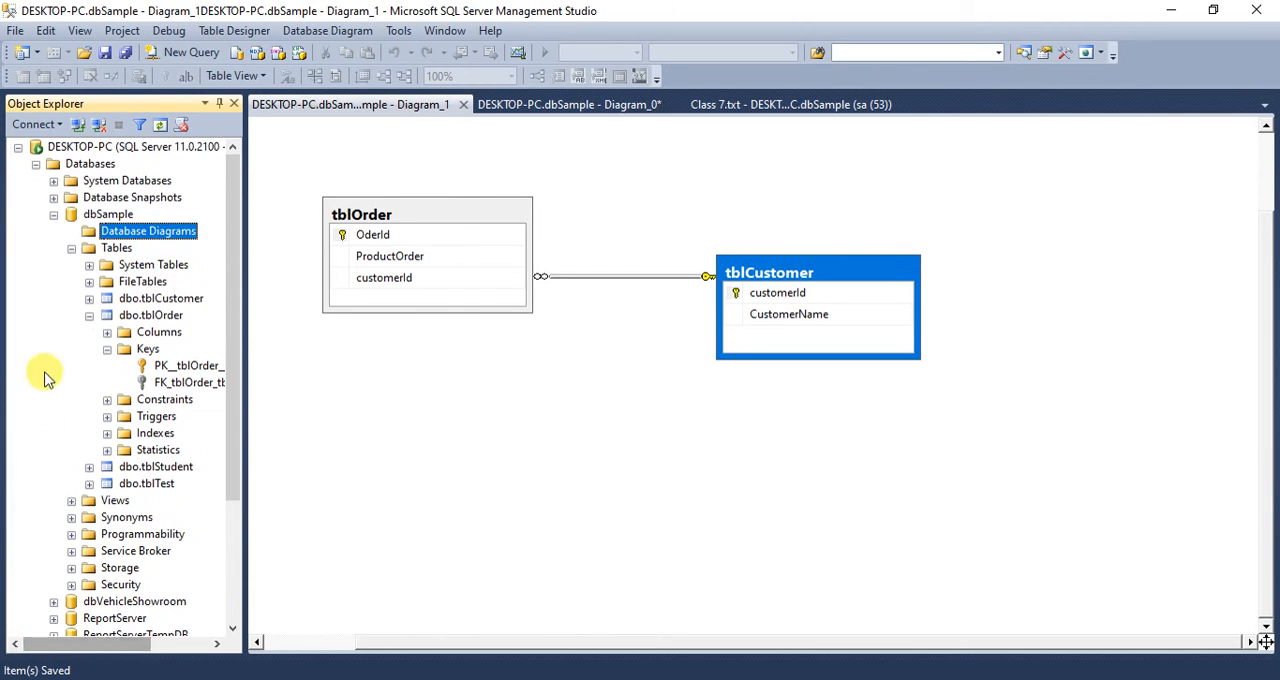
click(107, 349)
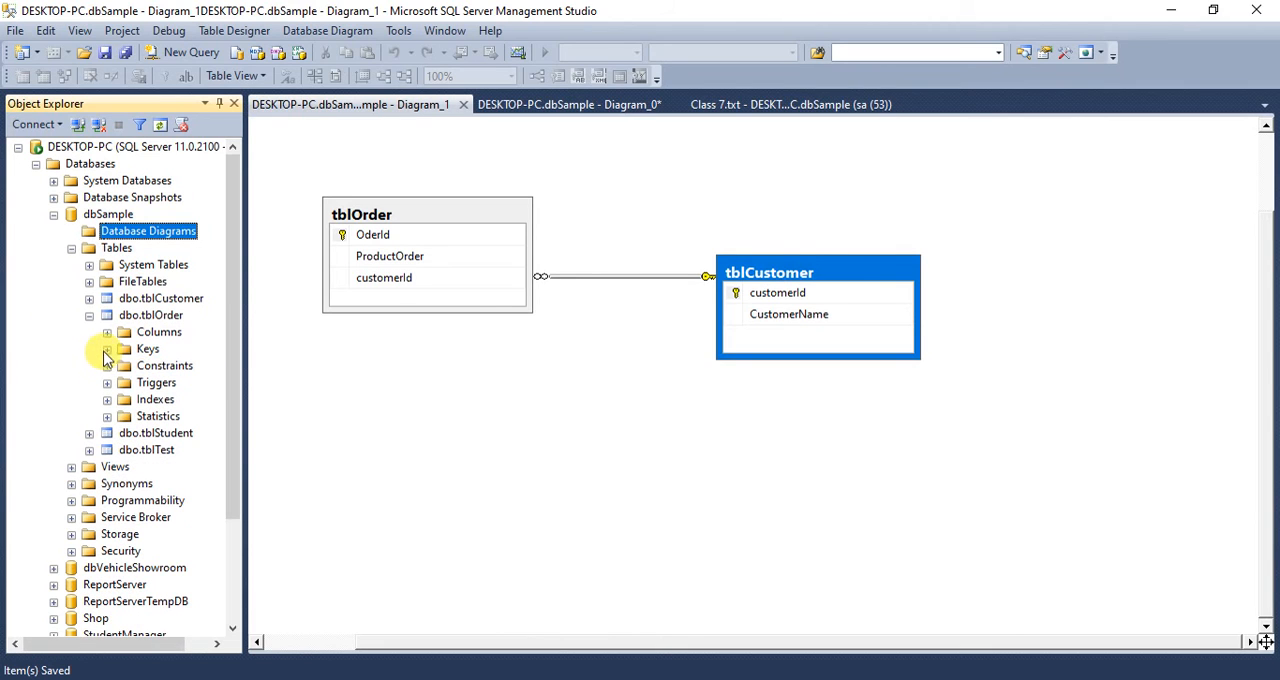
click(89, 315)
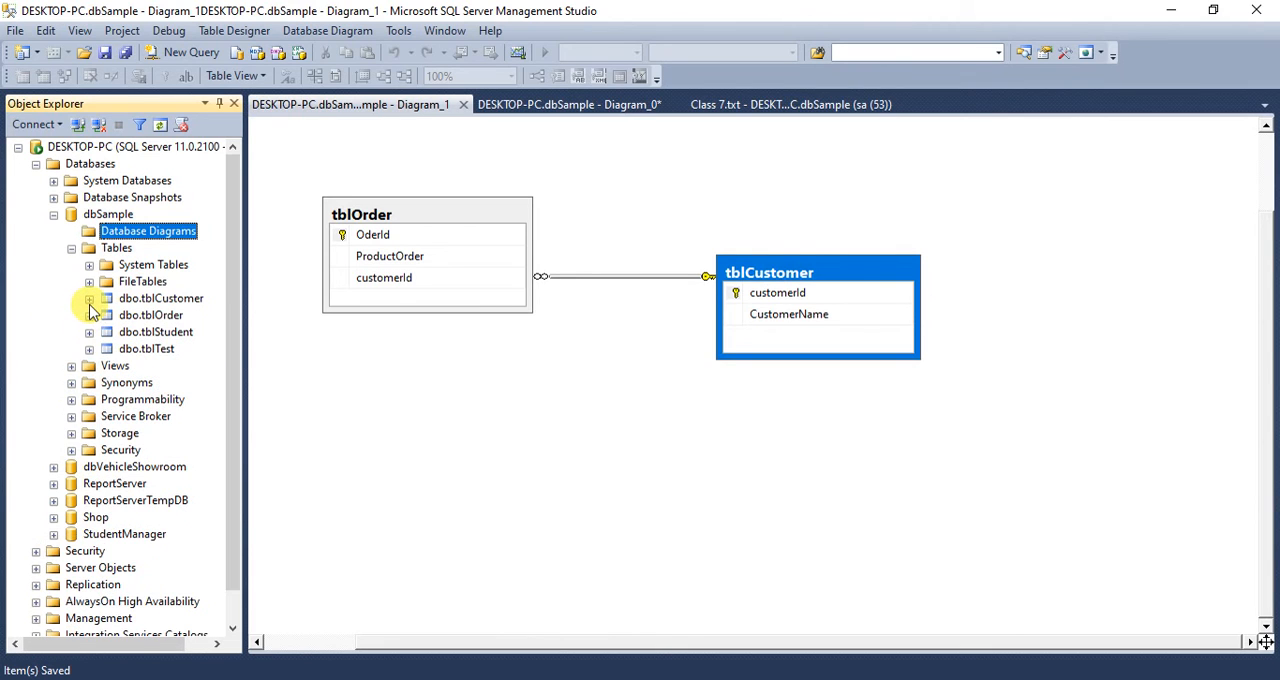
- Check the keys defined on dbo.tblCustomer, and collapse the table again
click(89, 298)
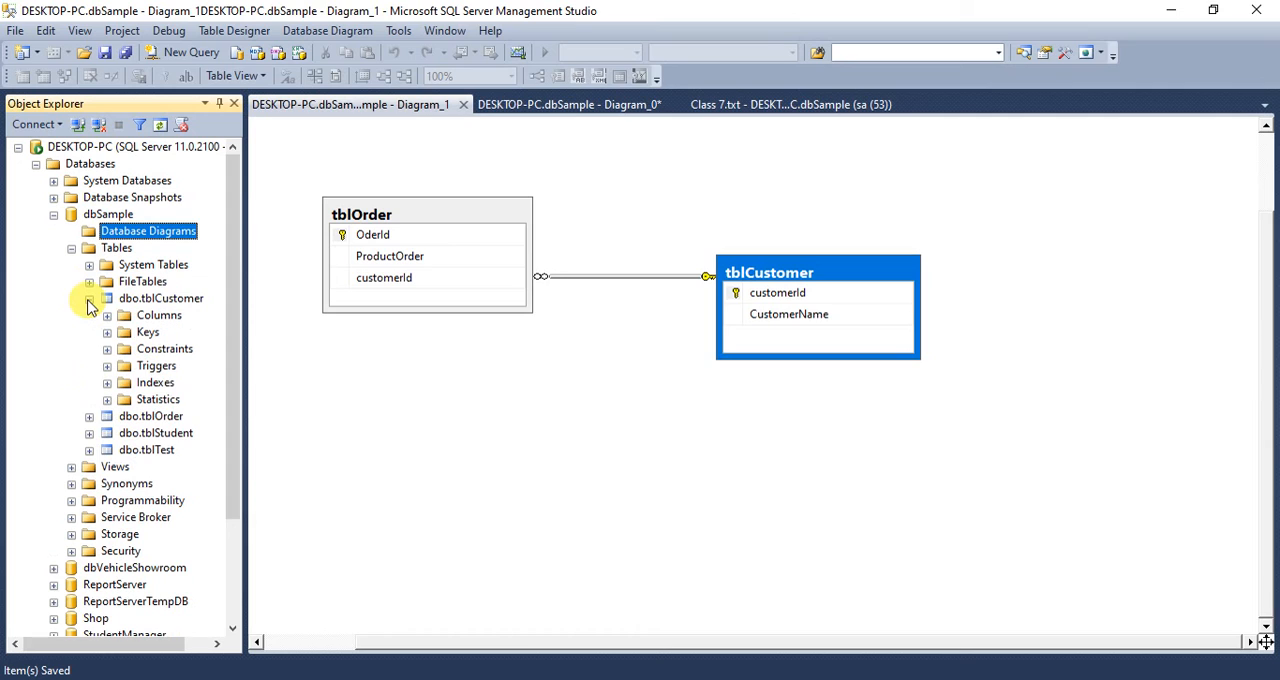
click(107, 332)
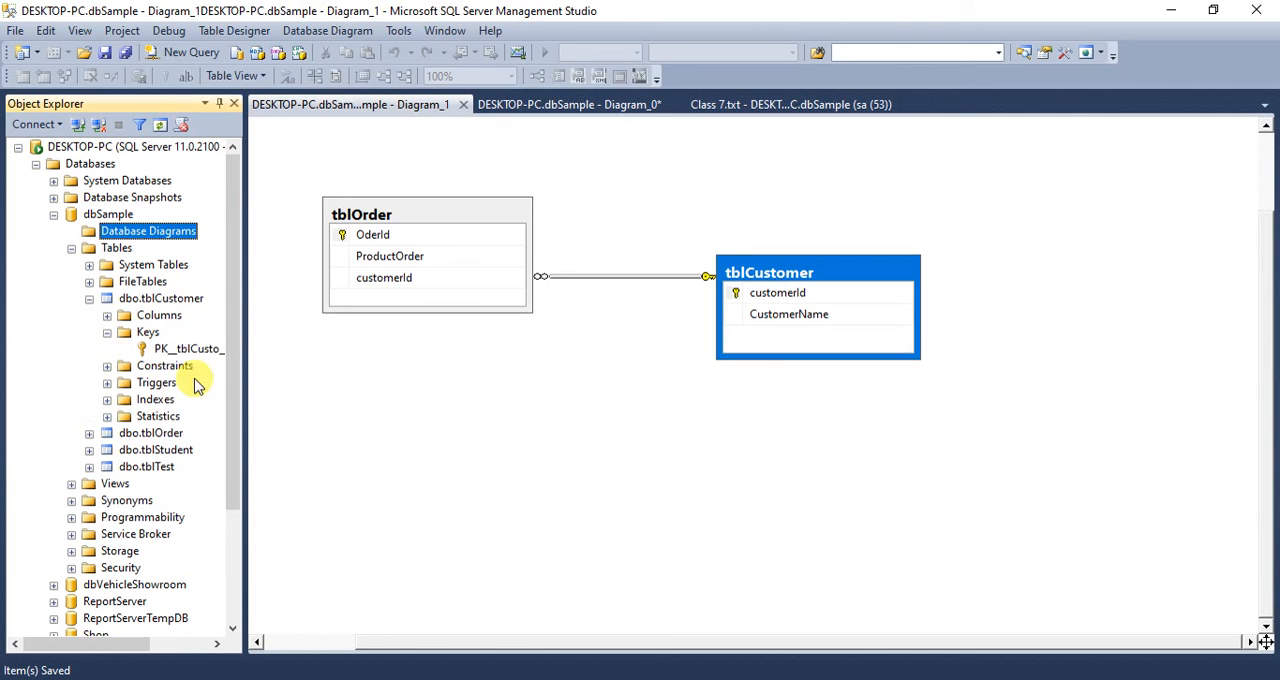
click(107, 332)
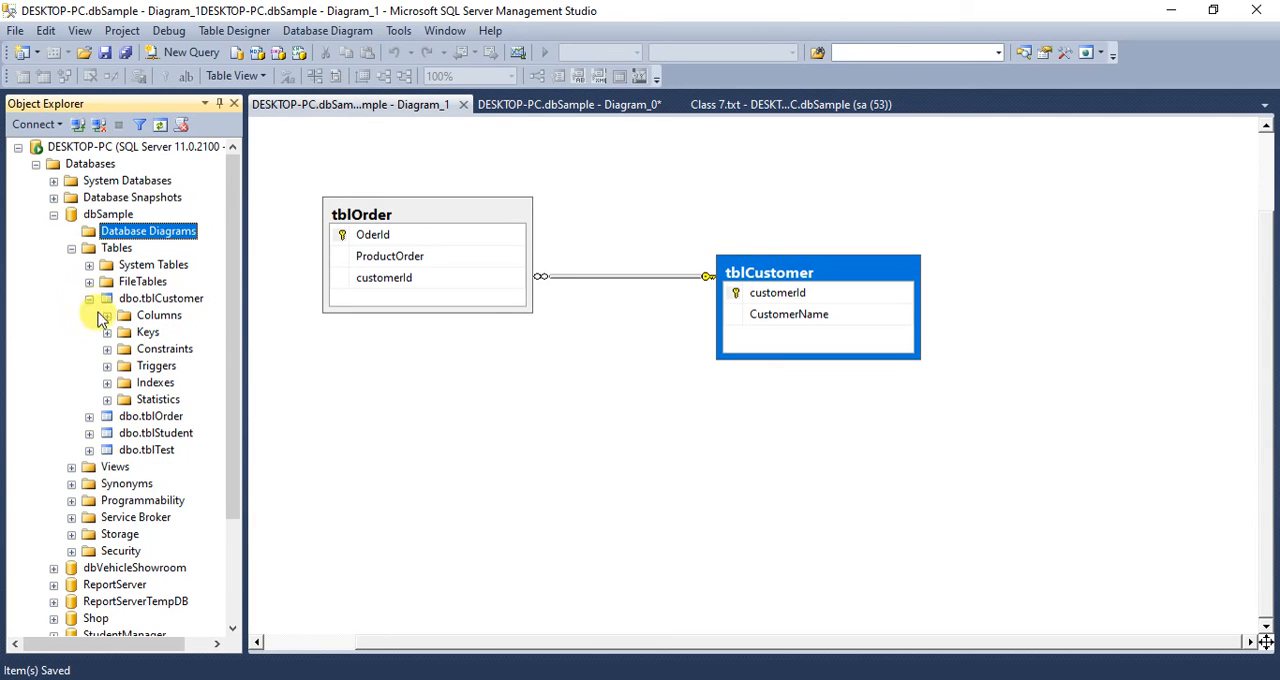
click(89, 298)
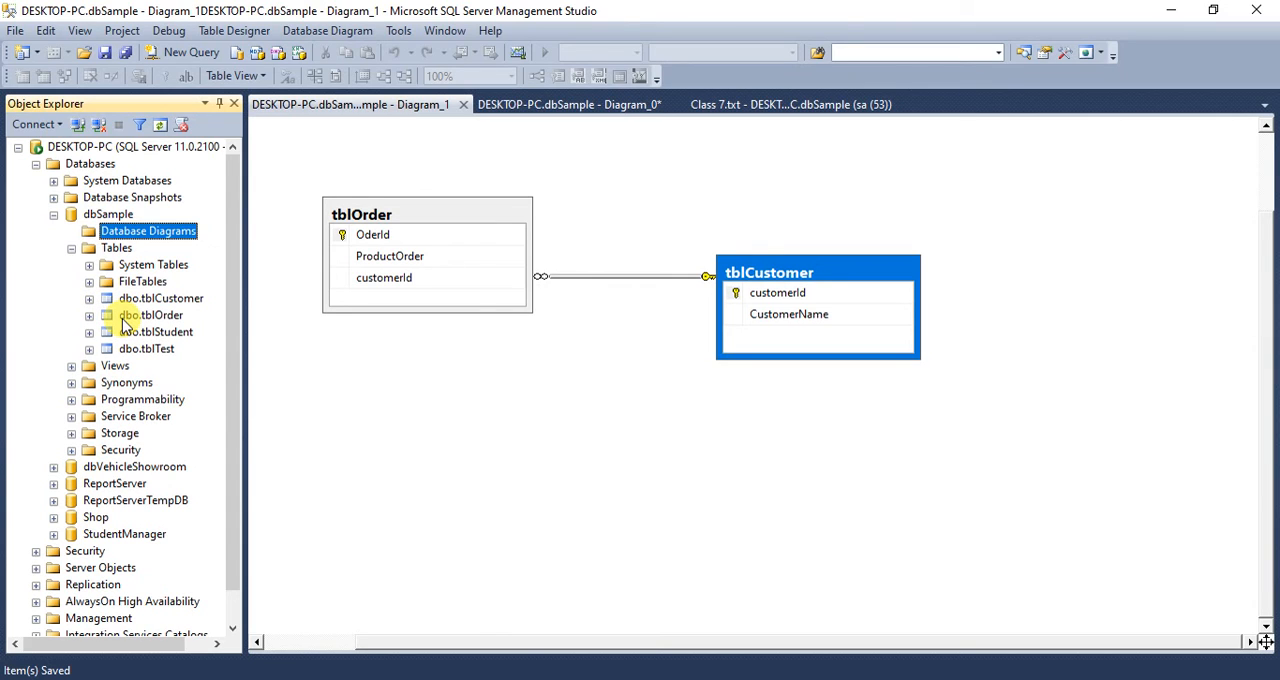
- Compare the customerId columns of tblOrder and tblCustomer in the diagram
click(371, 277)
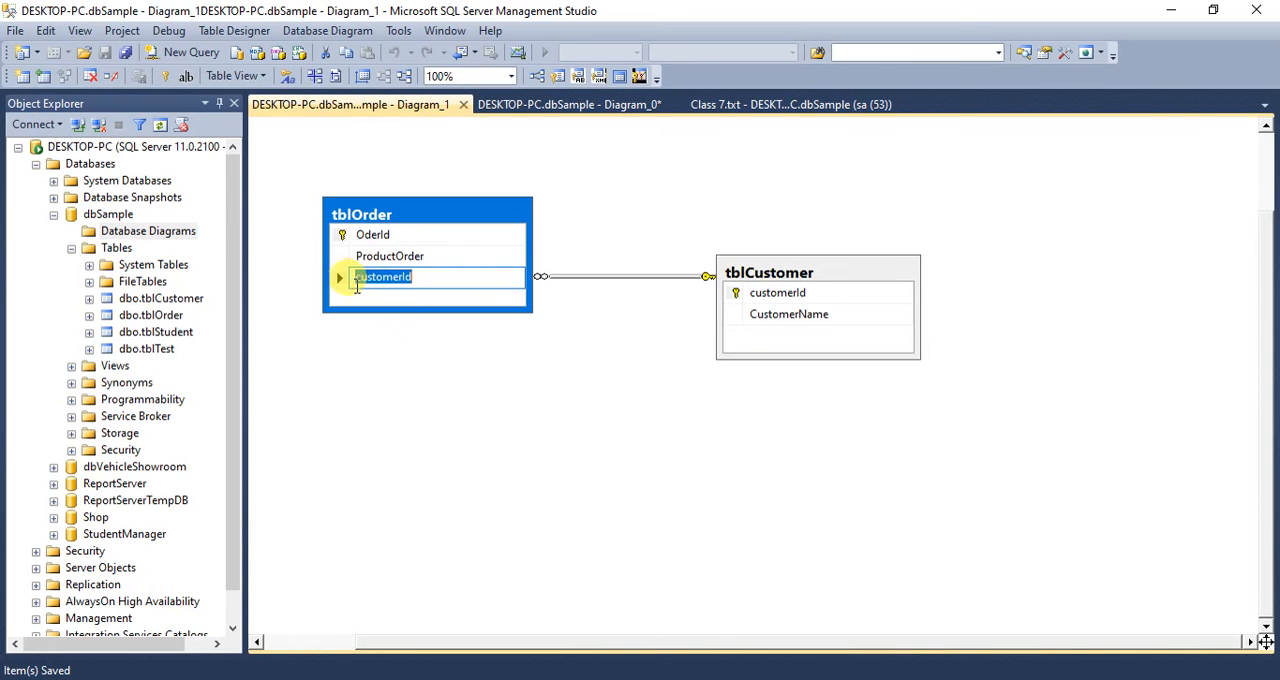
click(452, 358)
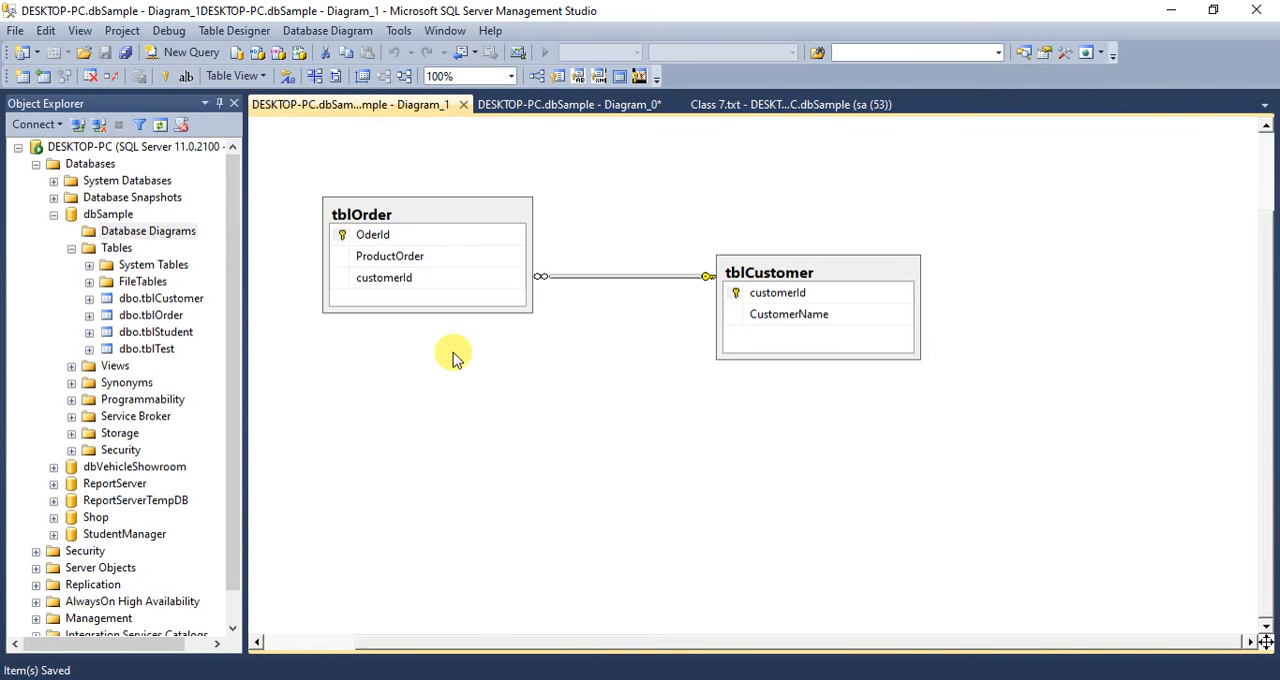
click(369, 214)
click(754, 296)
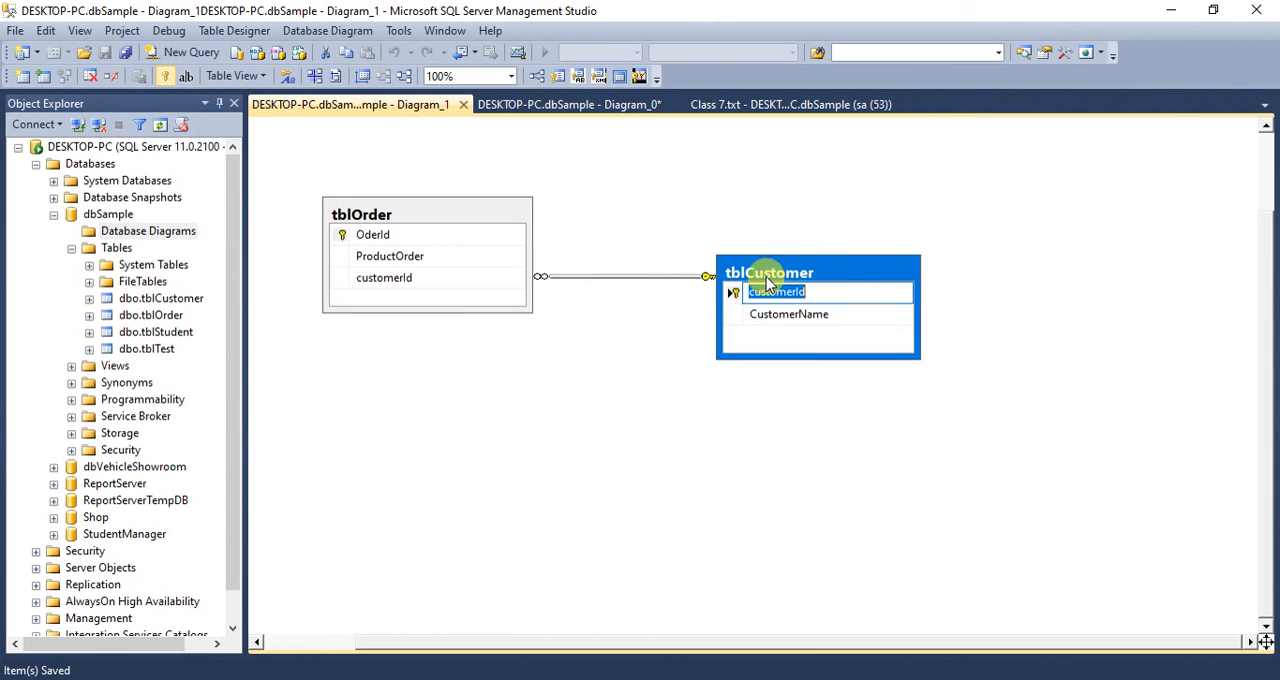
click(672, 314)
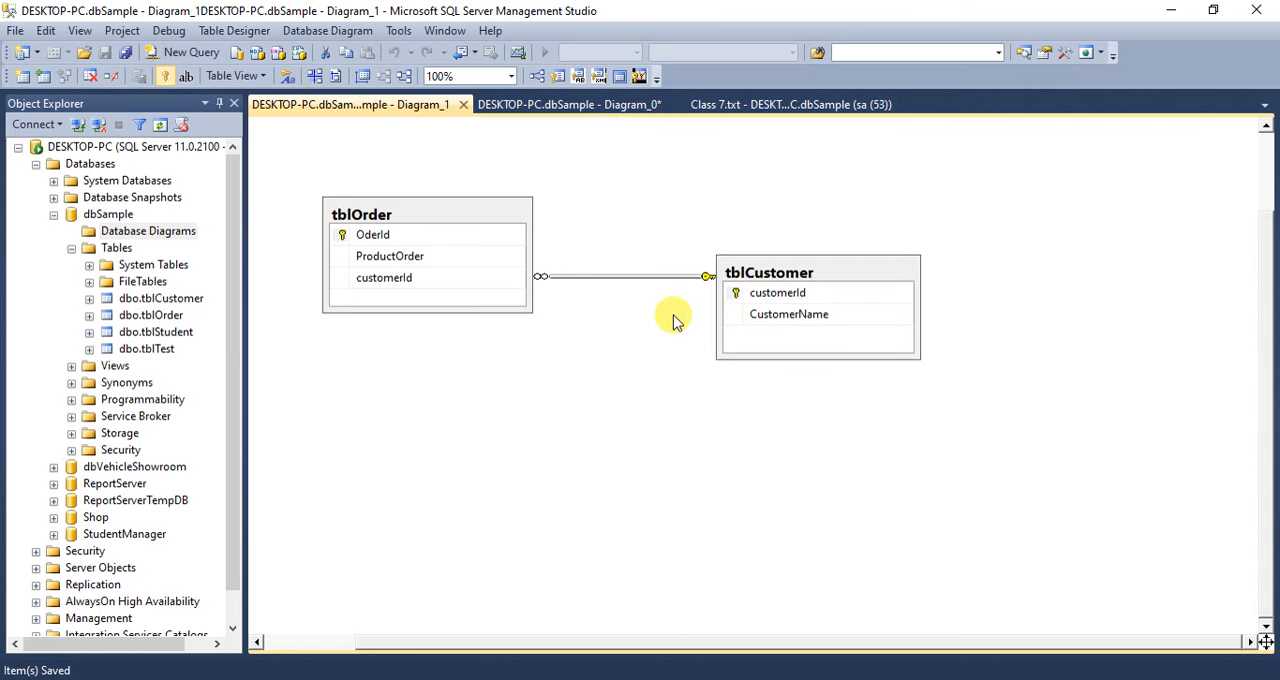
- Locate the FK_tblOrder_tblCustomer foreign key among the keys of dbo.tblOrder and view its full name
click(141, 318)
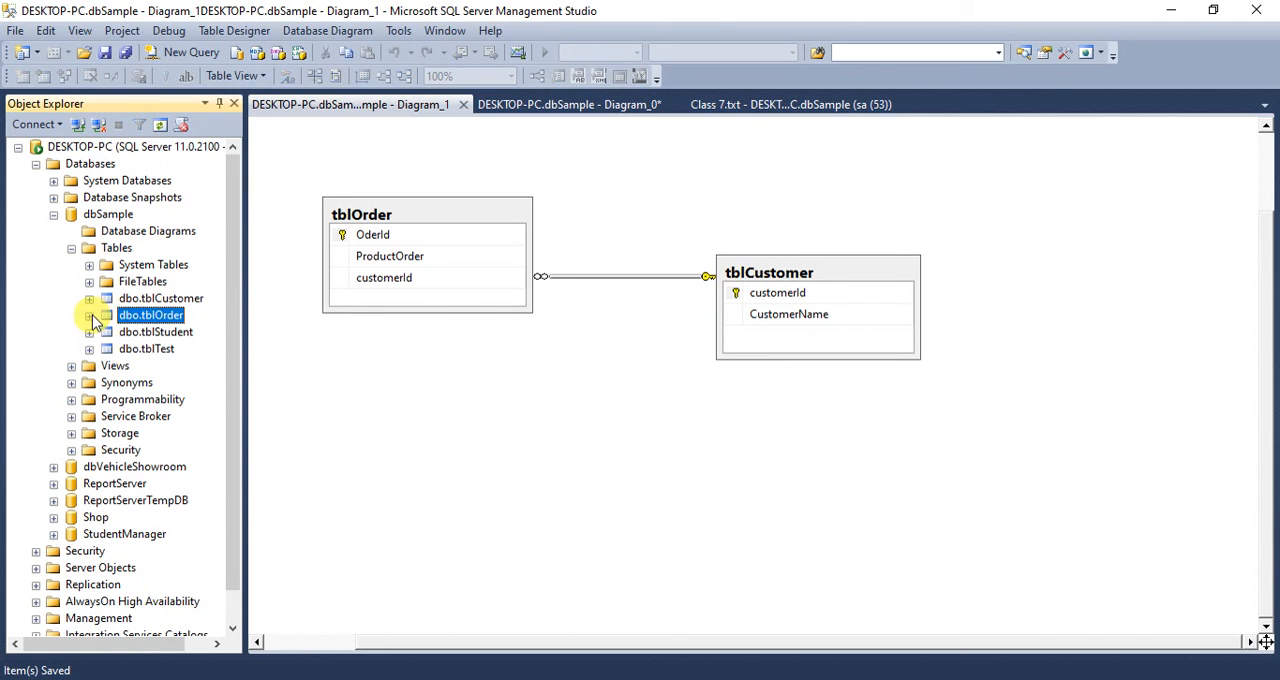
click(89, 315)
click(107, 349)
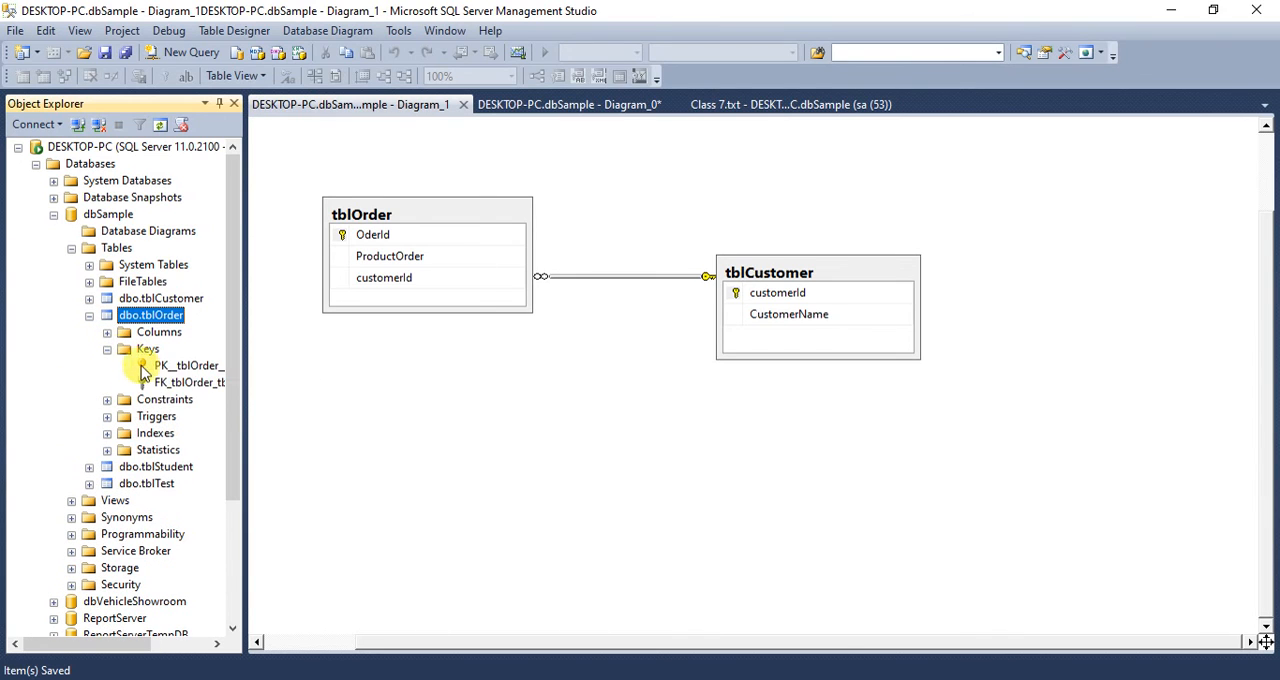
click(175, 383)
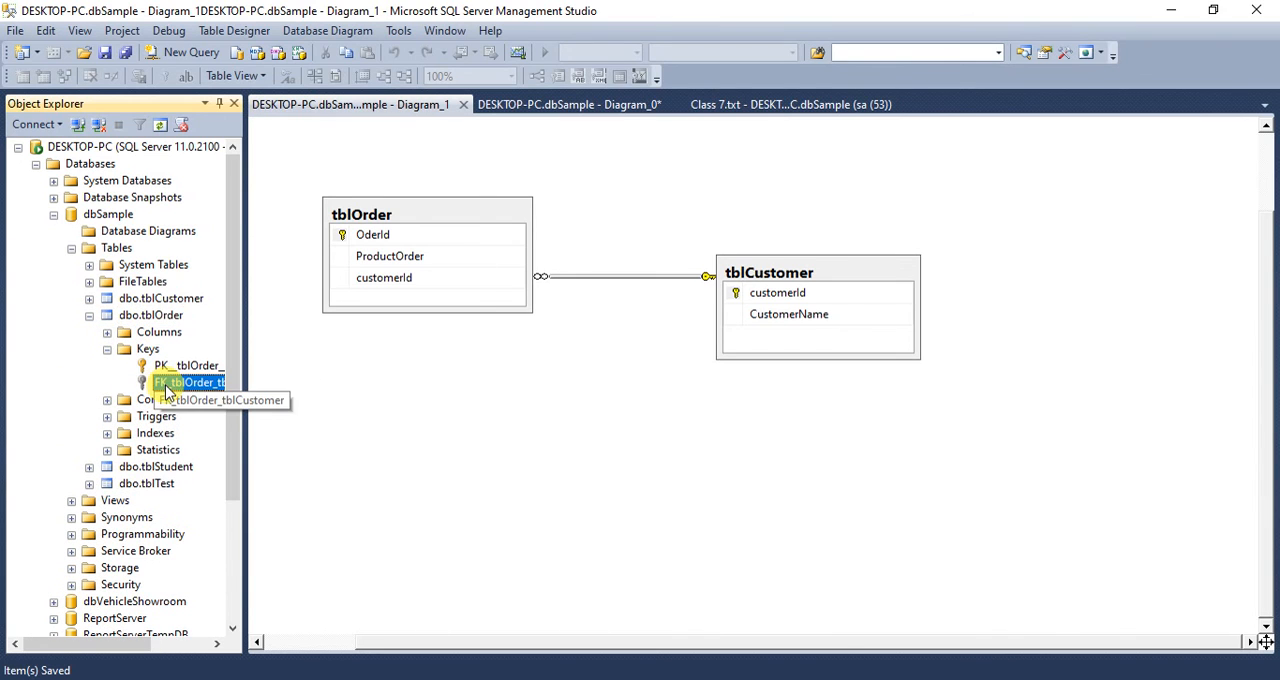
click(171, 645)
drag(174, 648, 232, 634)
click(407, 435)
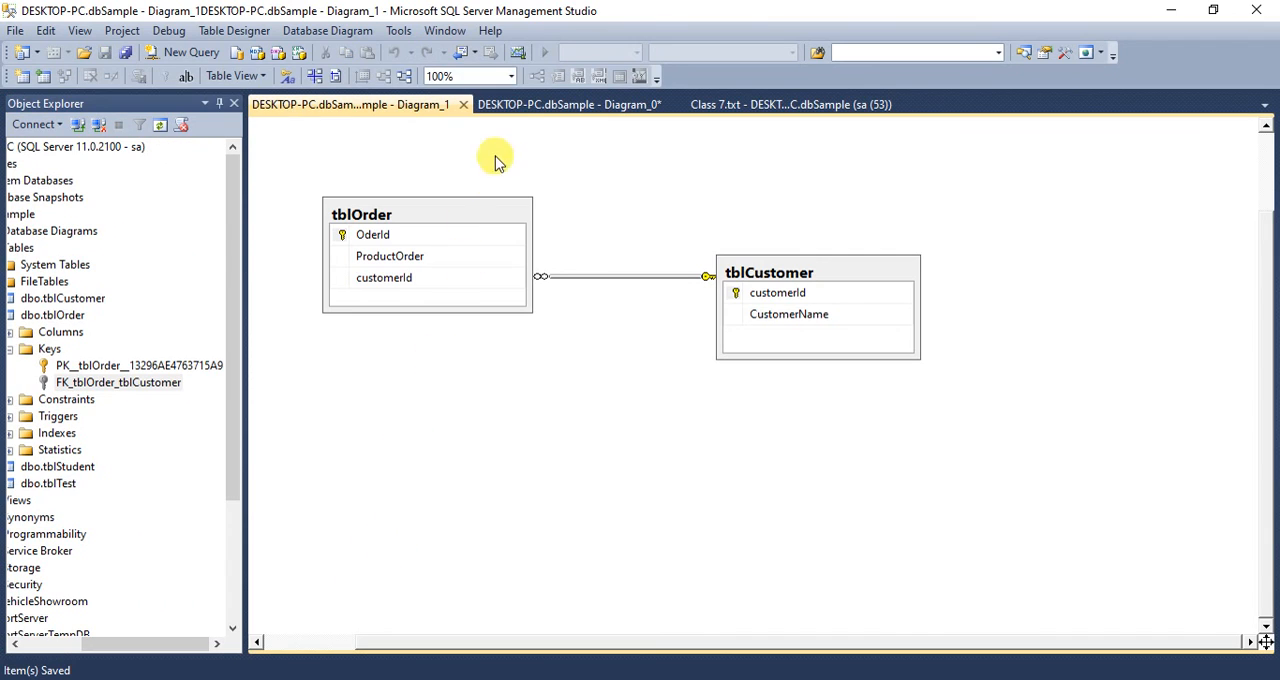
- Return to the Class 7.txt query and bring the beginning of its script and the full object tree hierarchy back into view
click(516, 112)
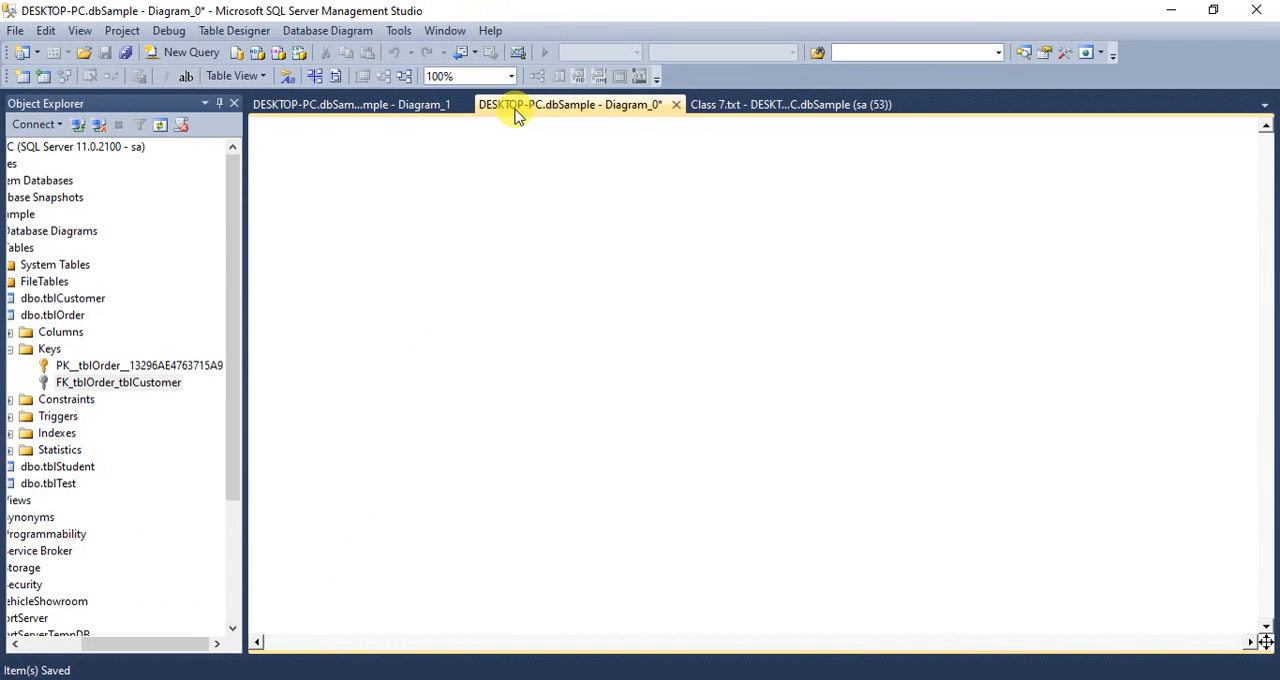
click(336, 102)
click(580, 108)
click(724, 106)
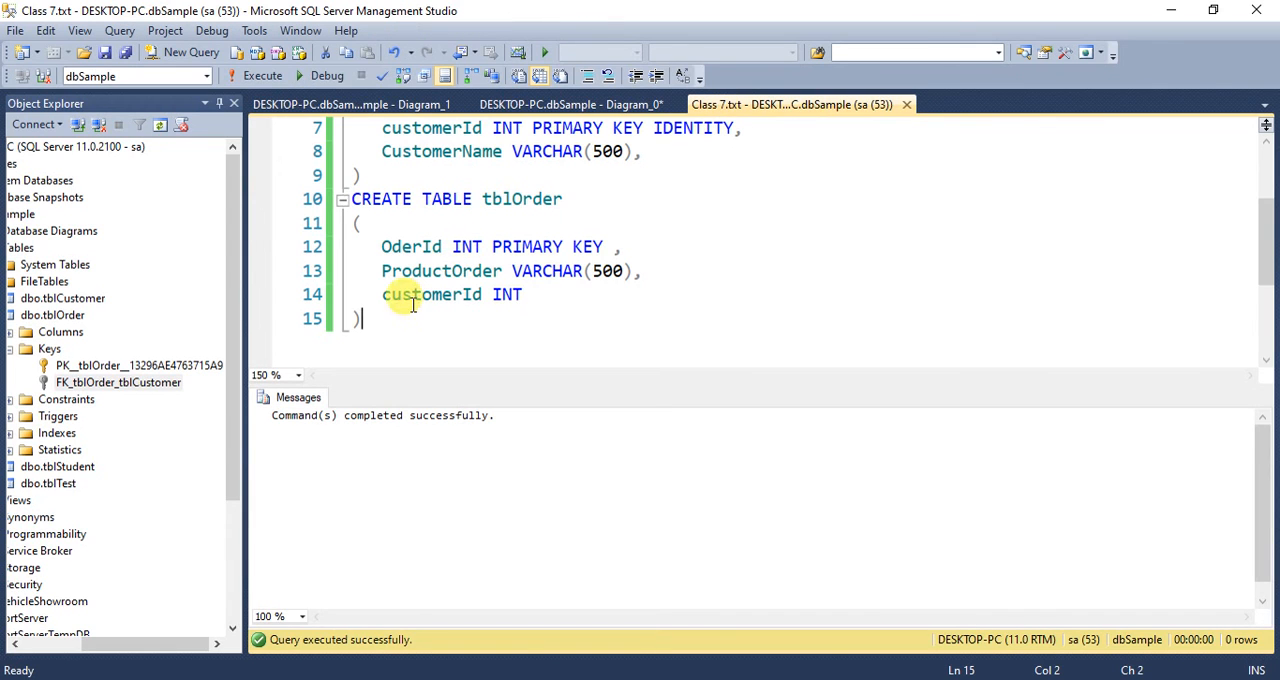
scroll(391, 317, up, 2)
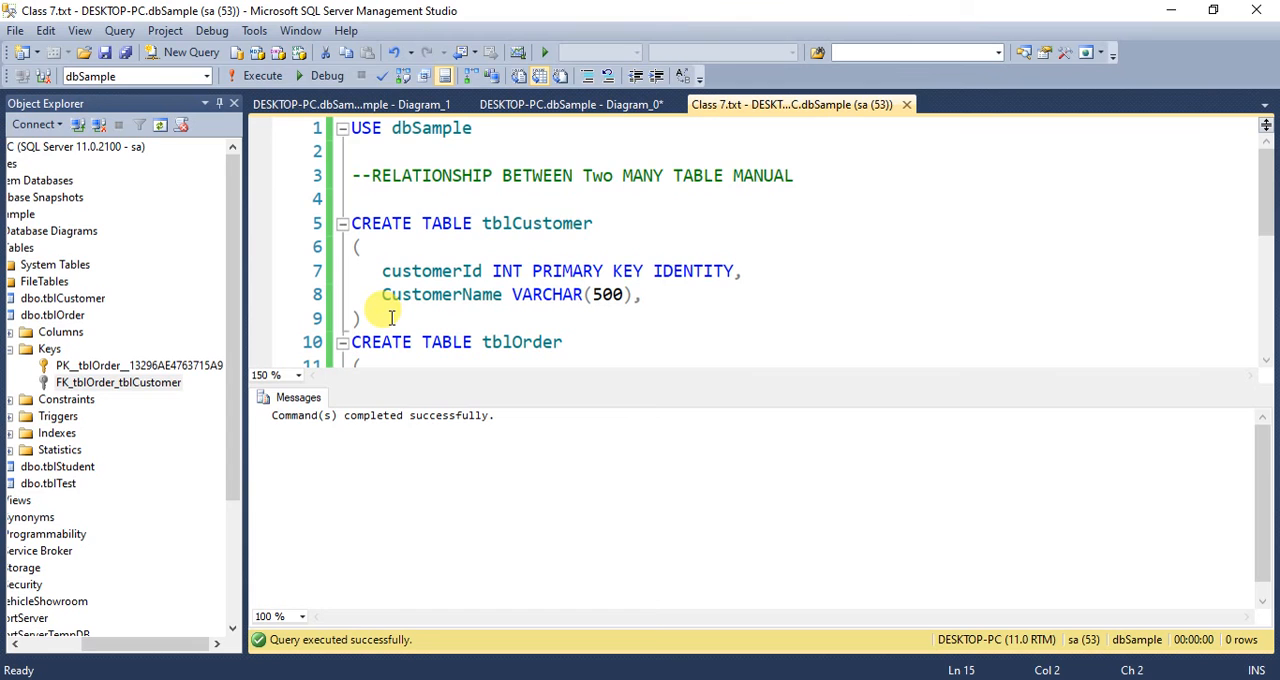
click(138, 648)
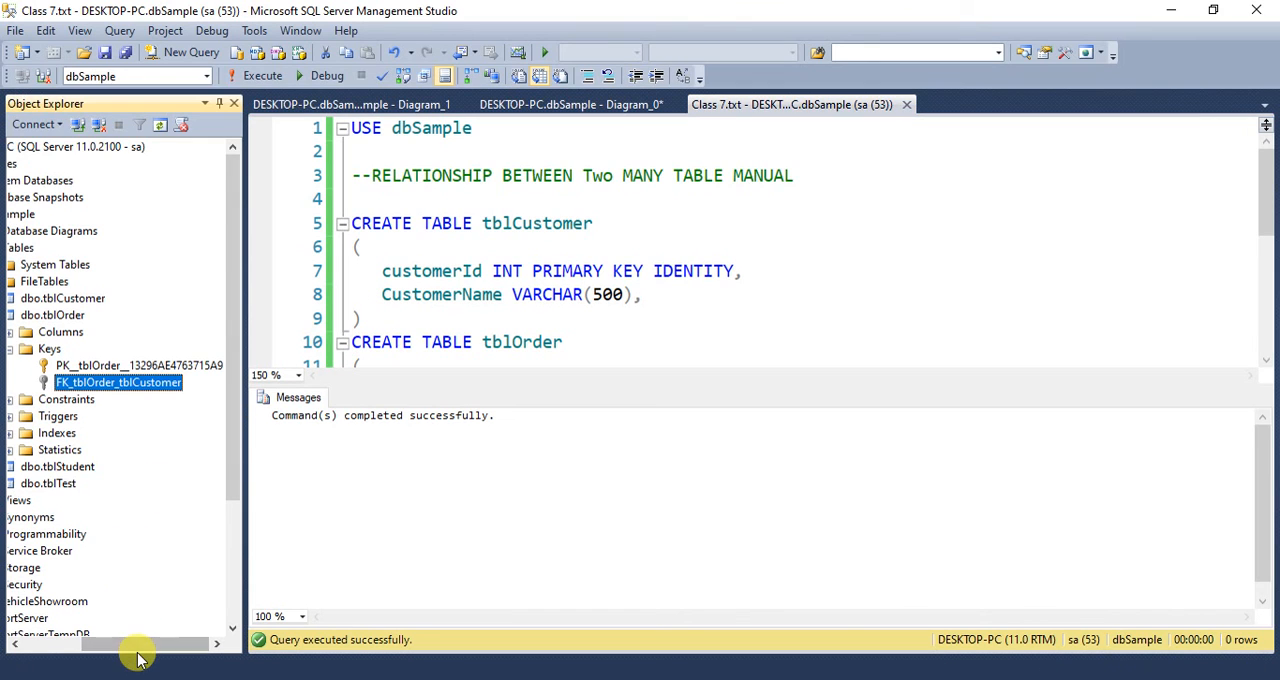
drag(100, 652, 20, 653)
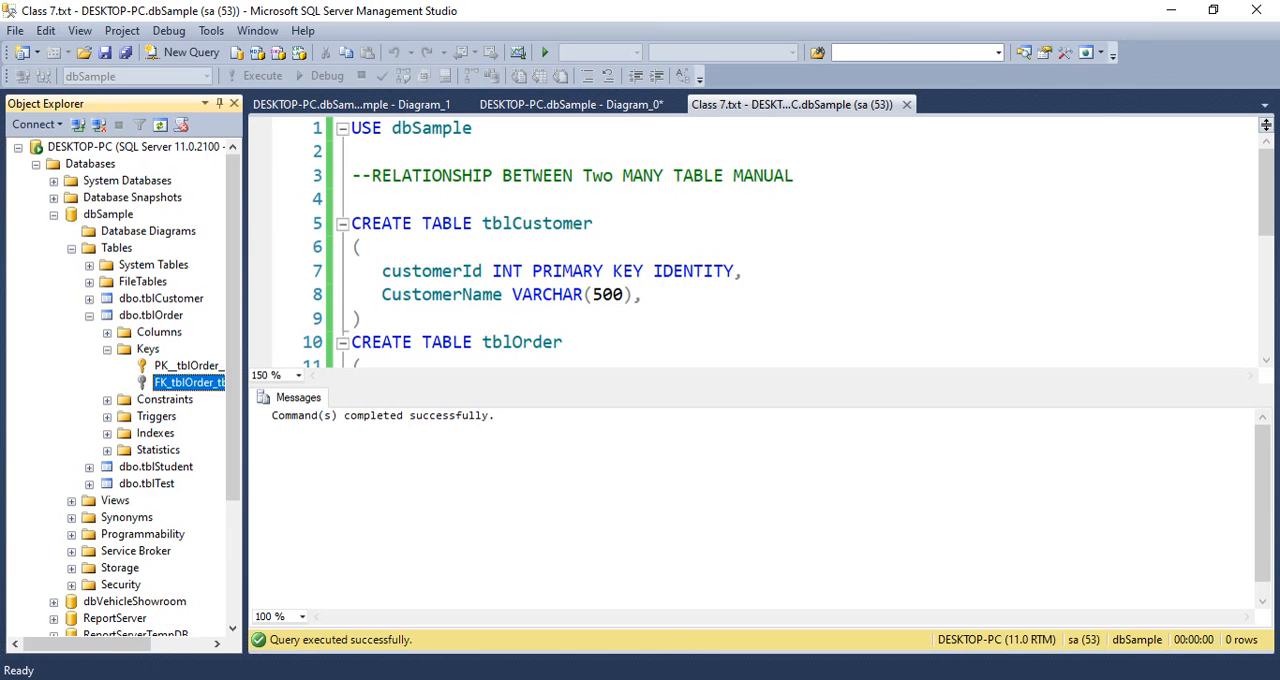
- Review the CREATE TABLE statements for tblOrder and tblCustomer in the script, and return the focus to the object tree
click(383, 342)
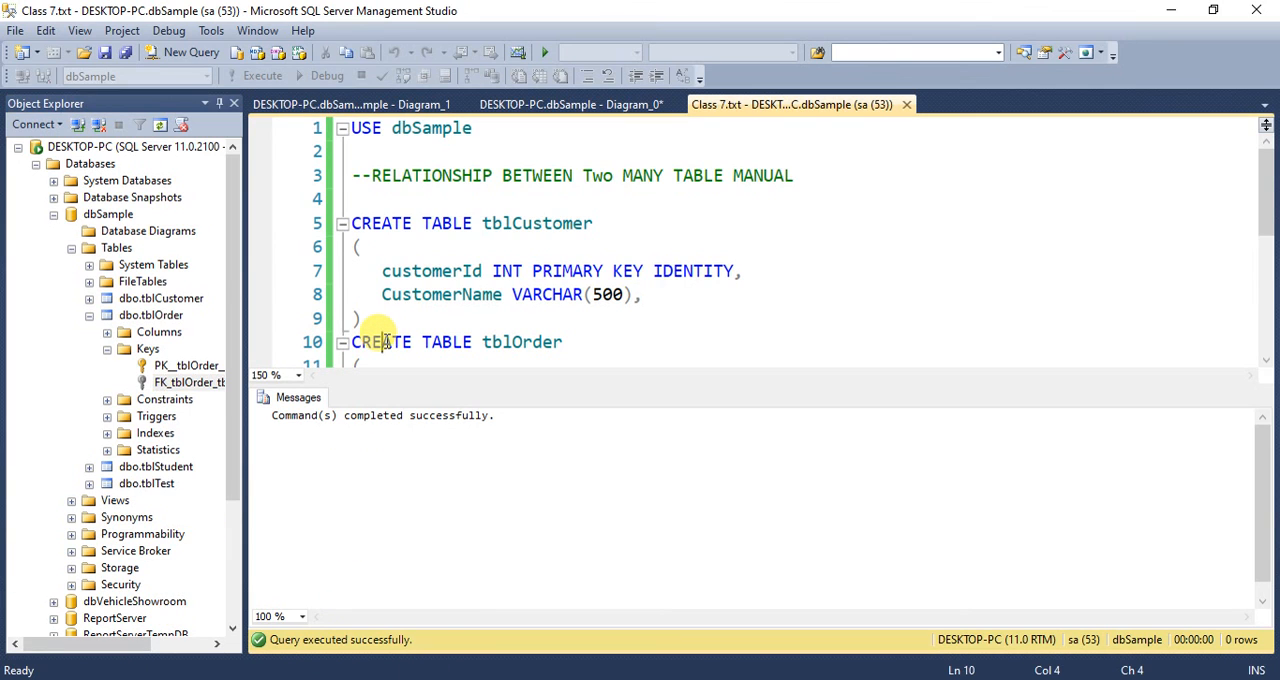
scroll(385, 342, down, 1)
scroll(385, 342, down, 1)
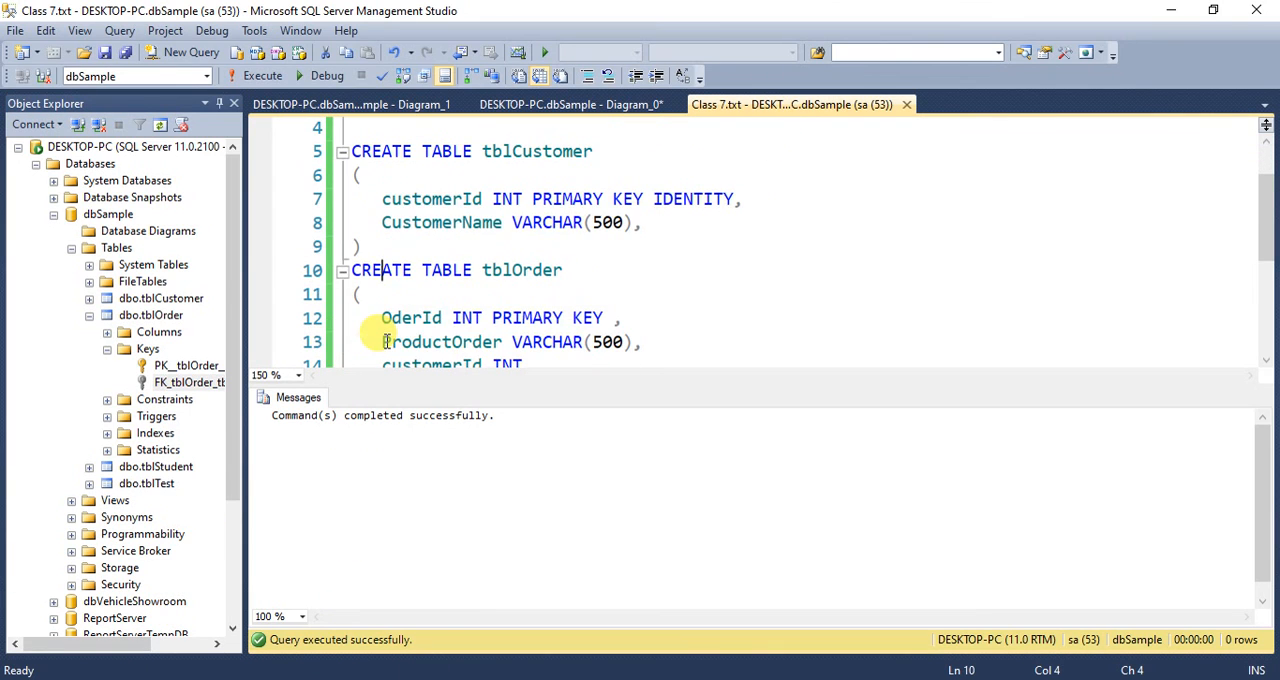
click(432, 317)
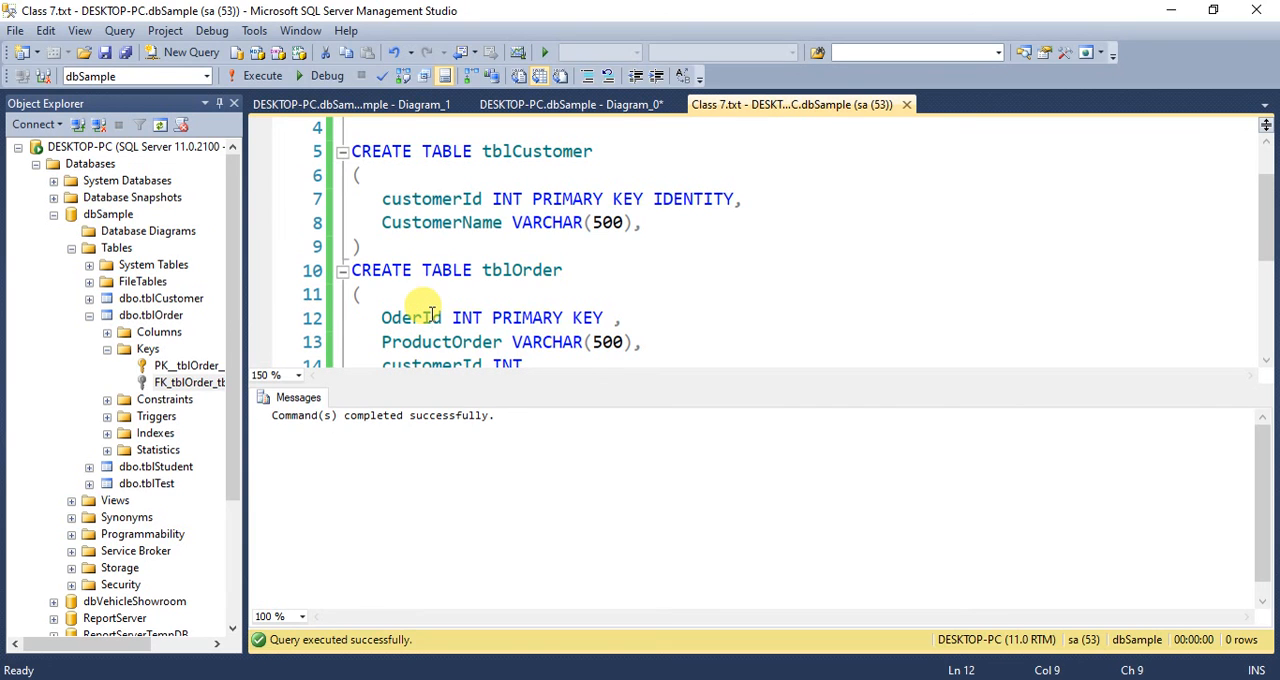
scroll(432, 314, up, 1)
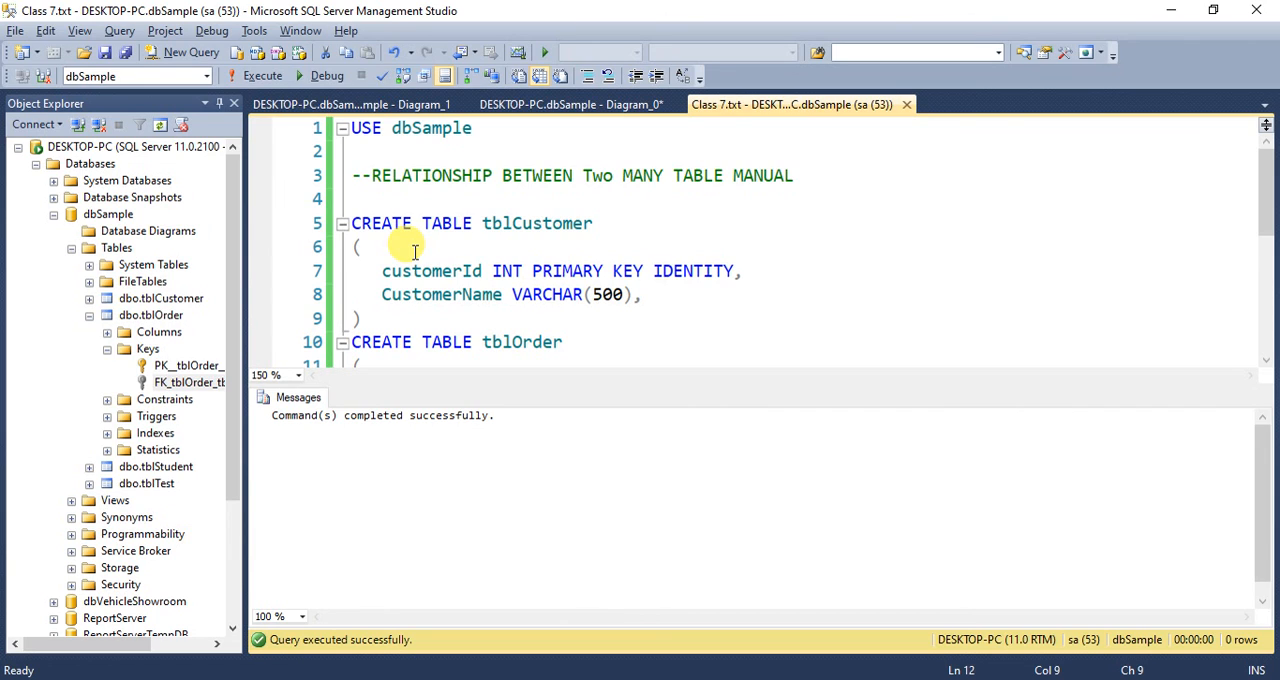
key(F8)
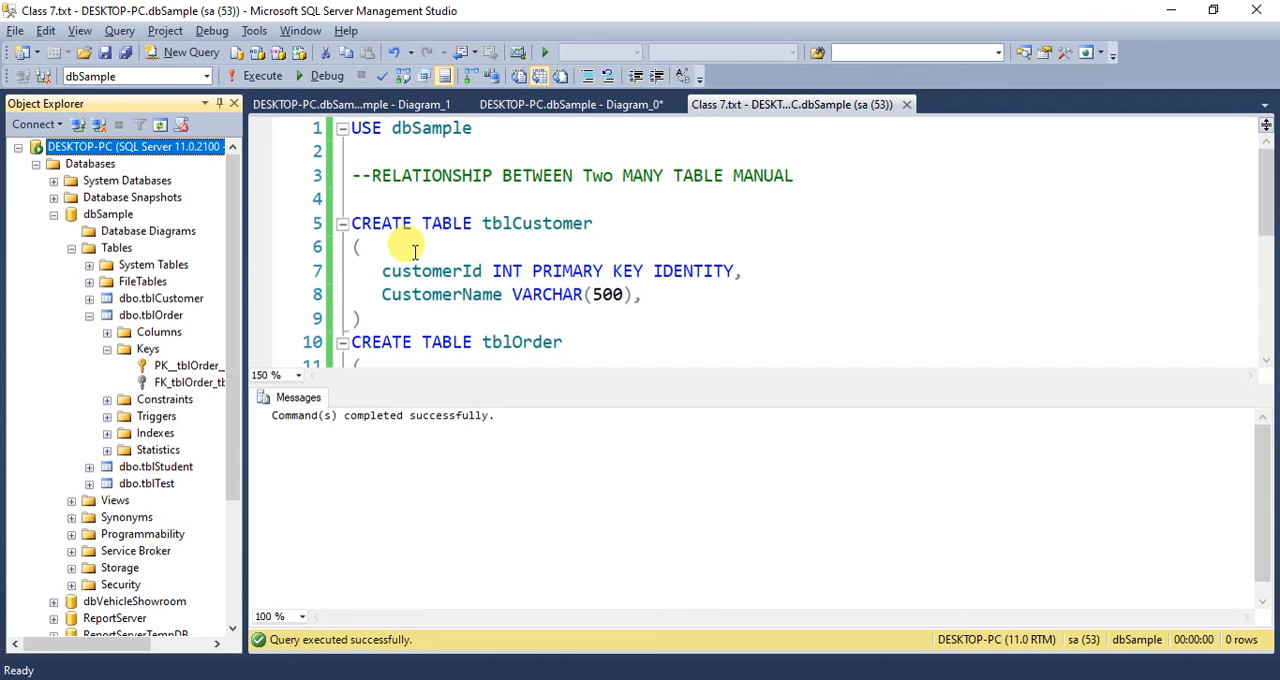